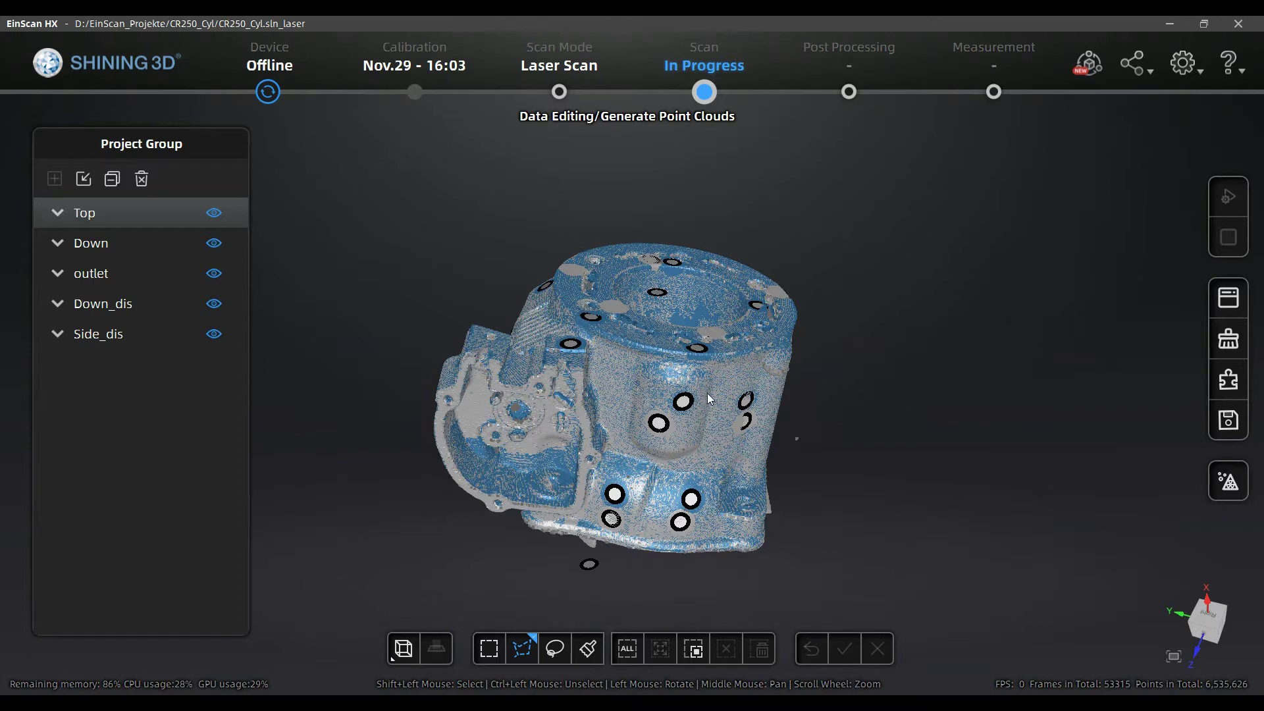
- Hide the Down, outlet, Down_dis and Side_dis groups and examine the Top scan of the cylinder on its own
{"action": "left_click_drag", "start_coordinate": [707, 393], "coordinate": [724, 367]}
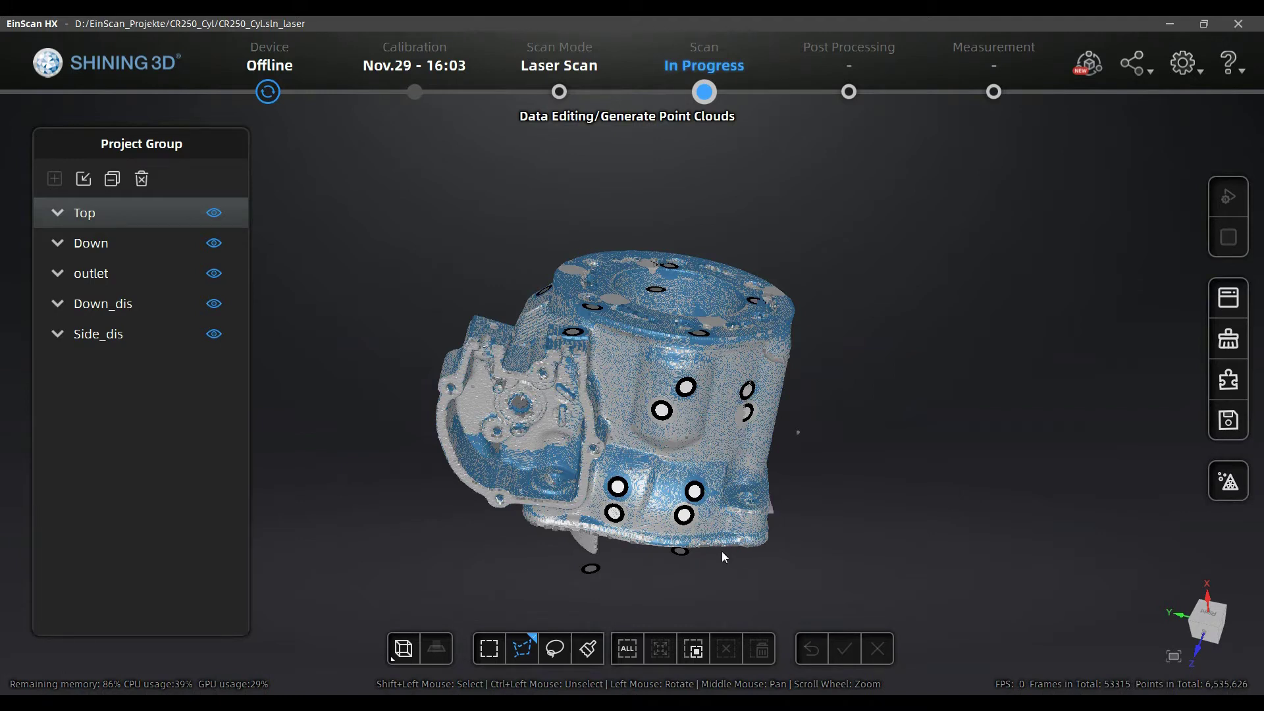
{"action": "left_click", "coordinate": [214, 244]}
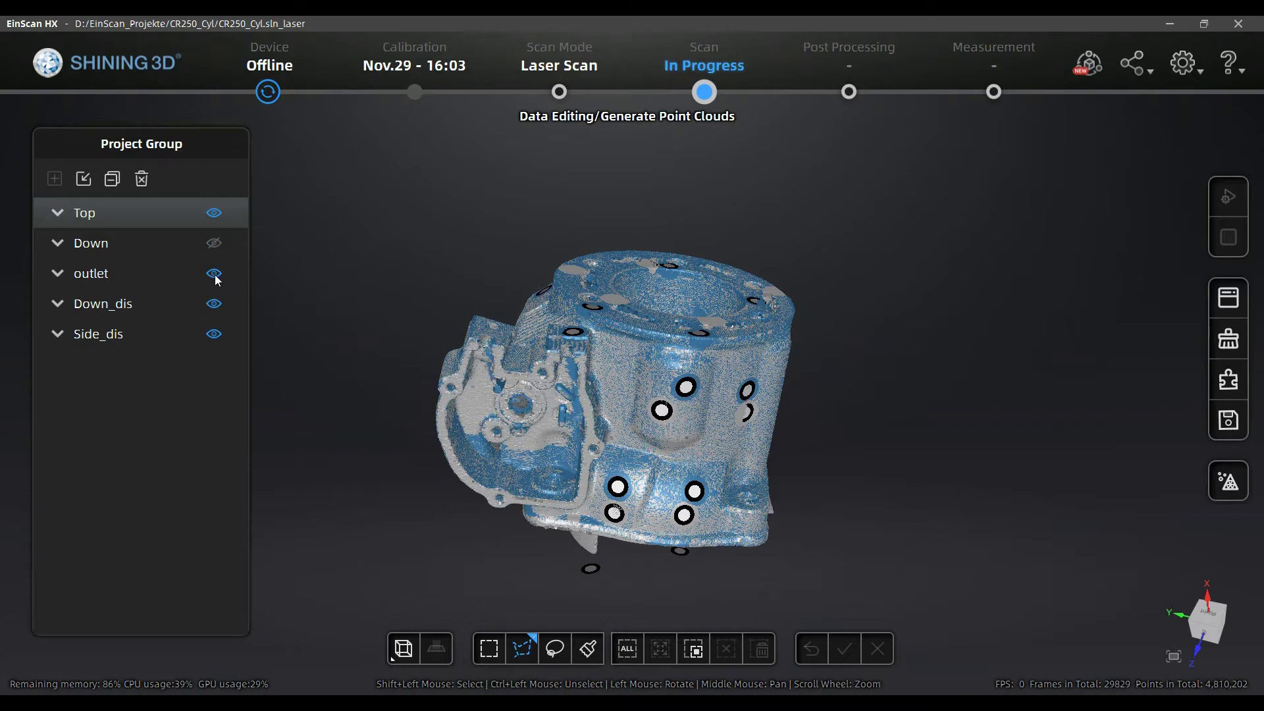
{"action": "left_click", "coordinate": [214, 273]}
{"action": "left_click", "coordinate": [214, 334]}
{"action": "left_click", "coordinate": [214, 303]}
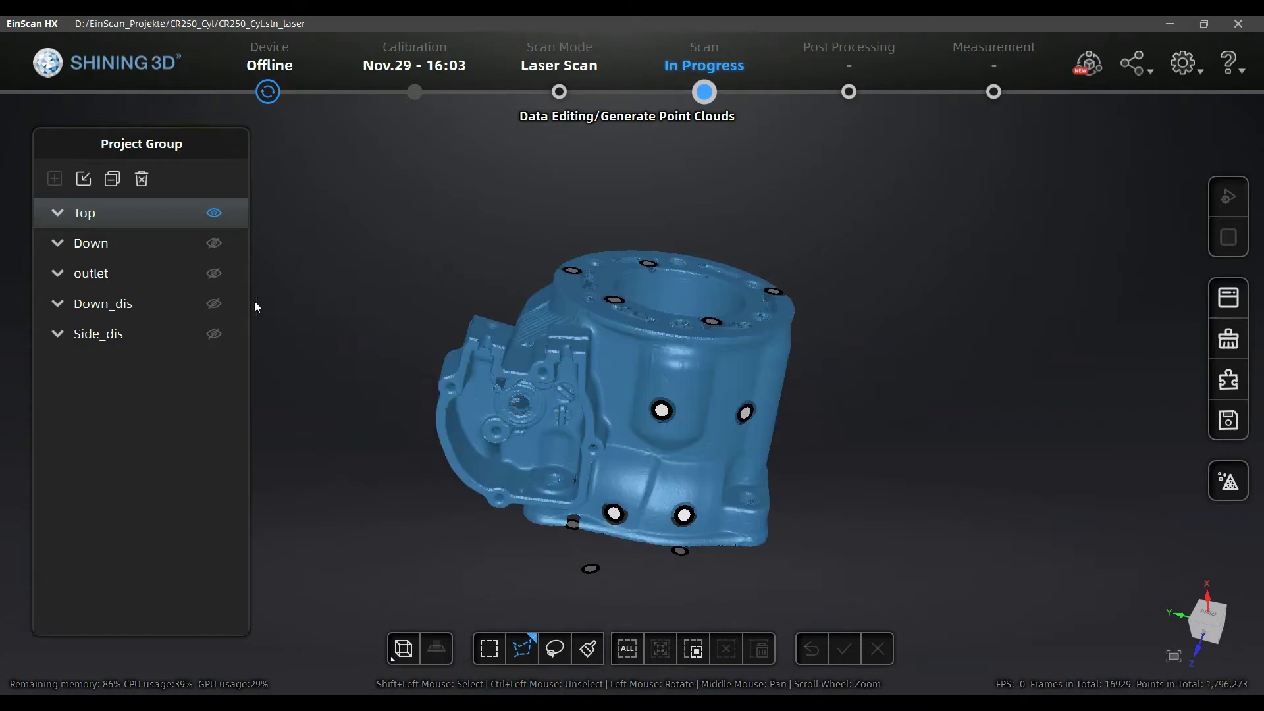
{"action": "left_click_drag", "start_coordinate": [709, 375], "coordinate": [664, 363]}
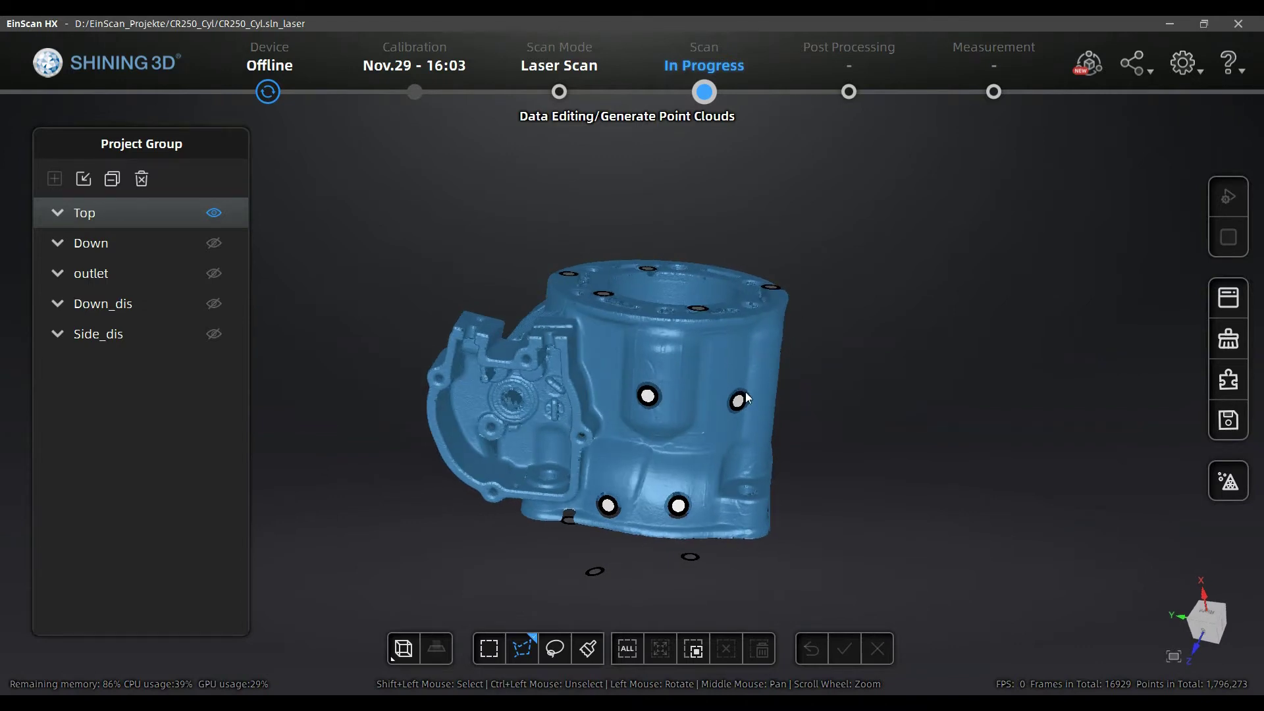
{"action": "left_click_drag", "start_coordinate": [750, 397], "coordinate": [770, 369]}
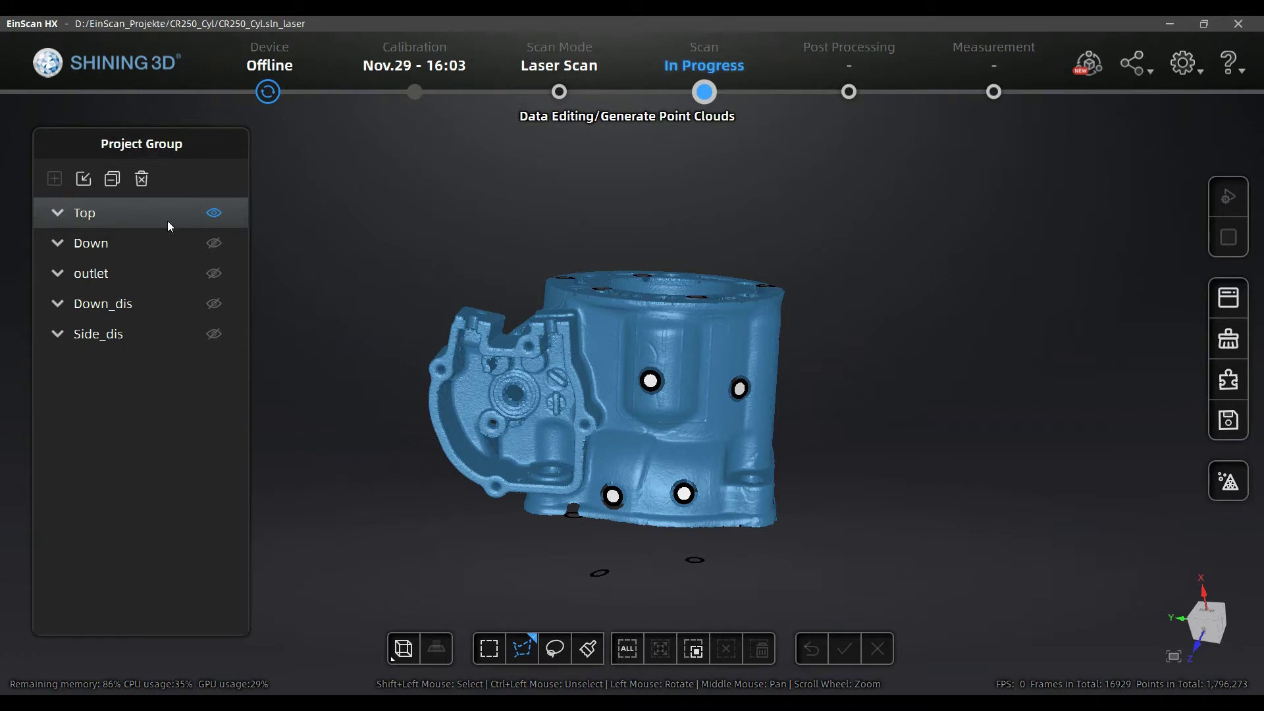
{"action": "left_click_drag", "start_coordinate": [543, 283], "coordinate": [543, 350]}
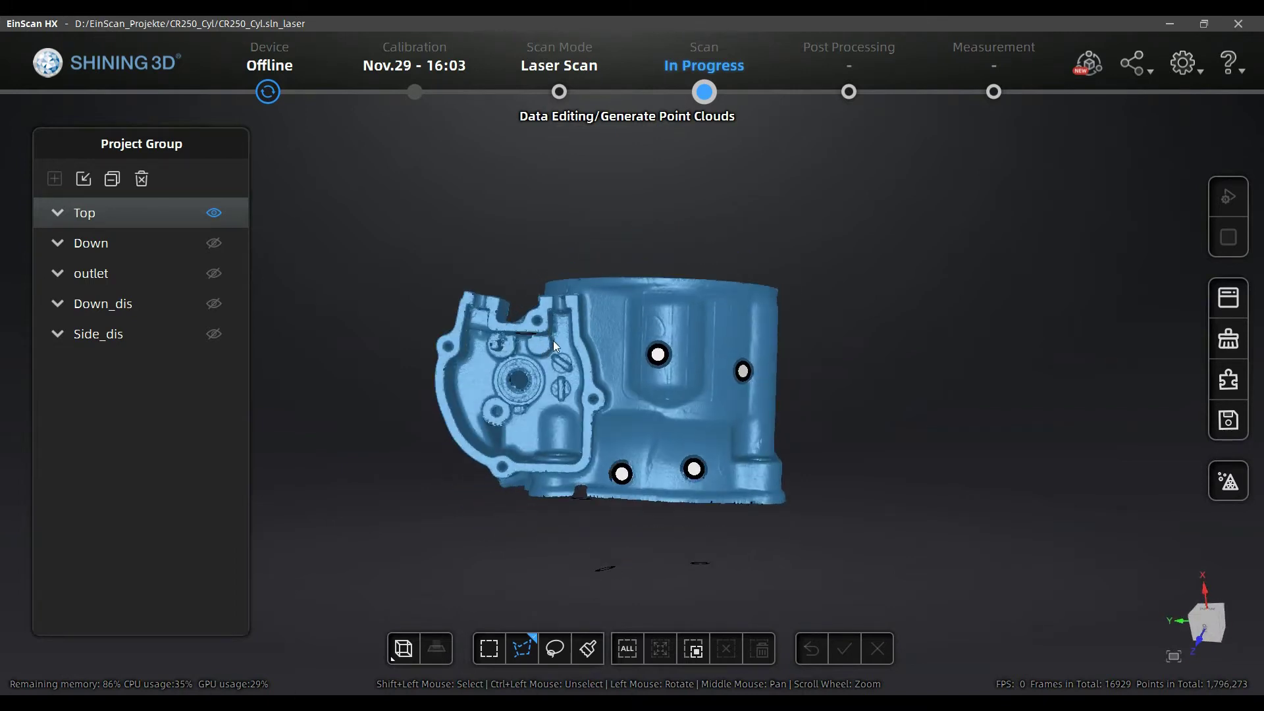
- Show the Down group together with Top and examine how the two scans complement each other around the underside
{"action": "left_click", "coordinate": [213, 244]}
{"action": "left_click_drag", "start_coordinate": [416, 284], "coordinate": [757, 382]}
{"action": "left_click_drag", "start_coordinate": [681, 393], "coordinate": [596, 285]}
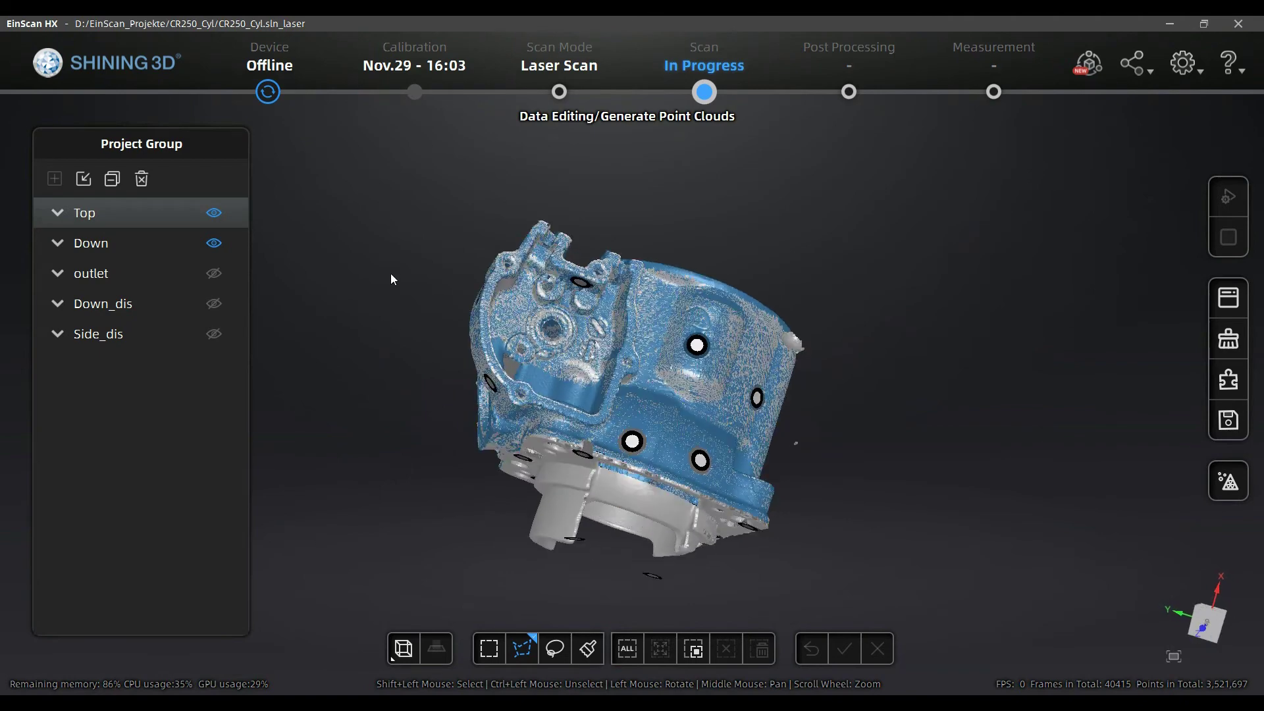
{"action": "left_click_drag", "start_coordinate": [628, 328], "coordinate": [516, 303]}
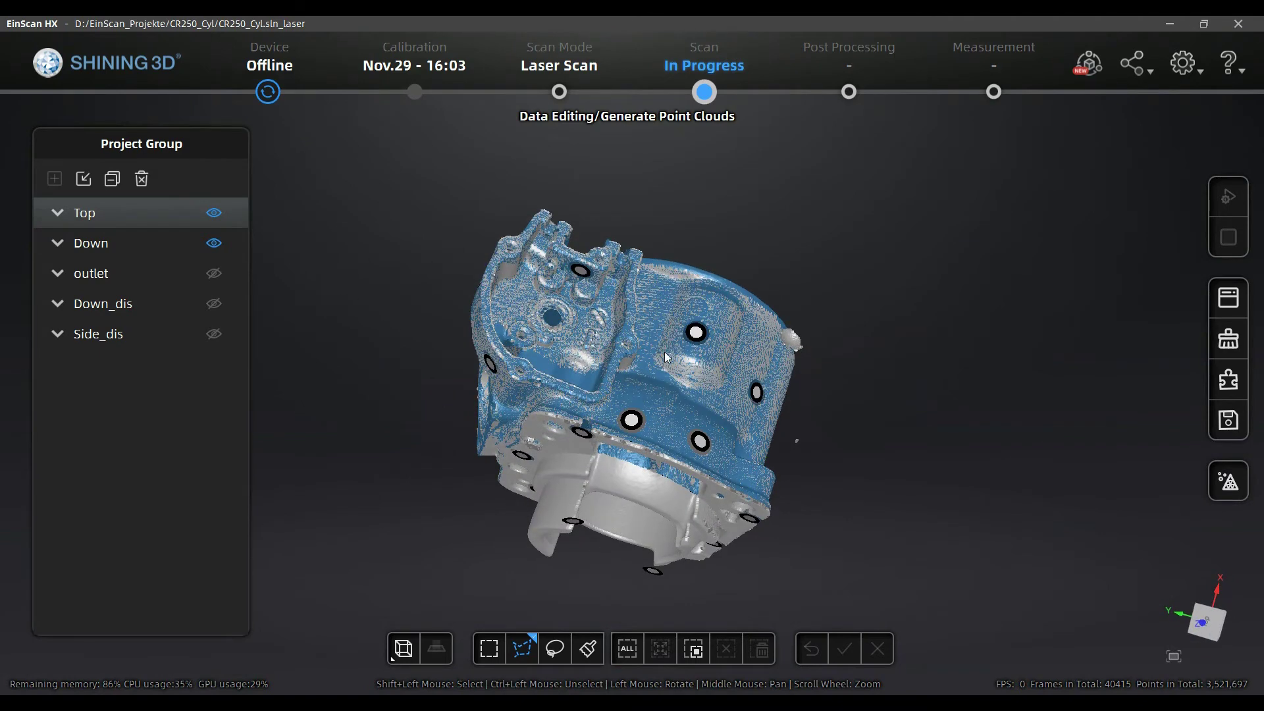
{"action": "left_click_drag", "start_coordinate": [666, 356], "coordinate": [316, 340]}
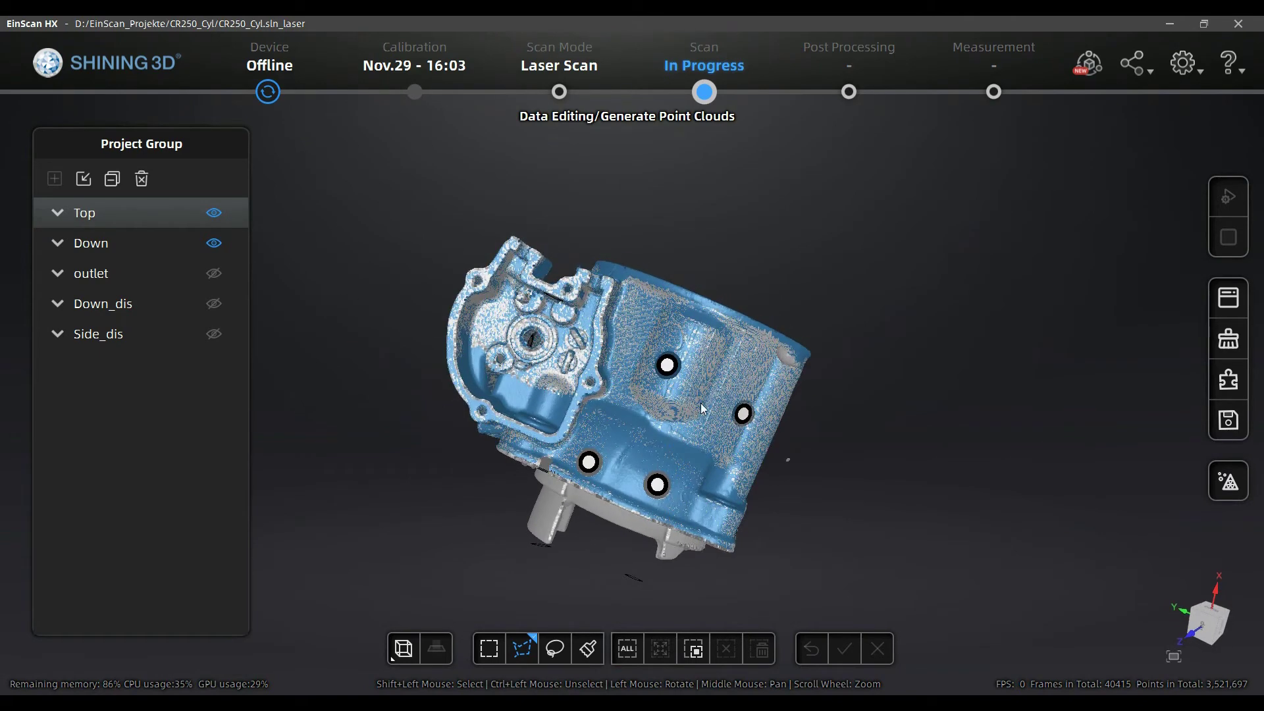
- Show the outlet group as well and examine the scanned outlet flange on the cylinder
{"action": "left_click", "coordinate": [214, 273]}
{"action": "left_click_drag", "start_coordinate": [669, 345], "coordinate": [685, 389]}
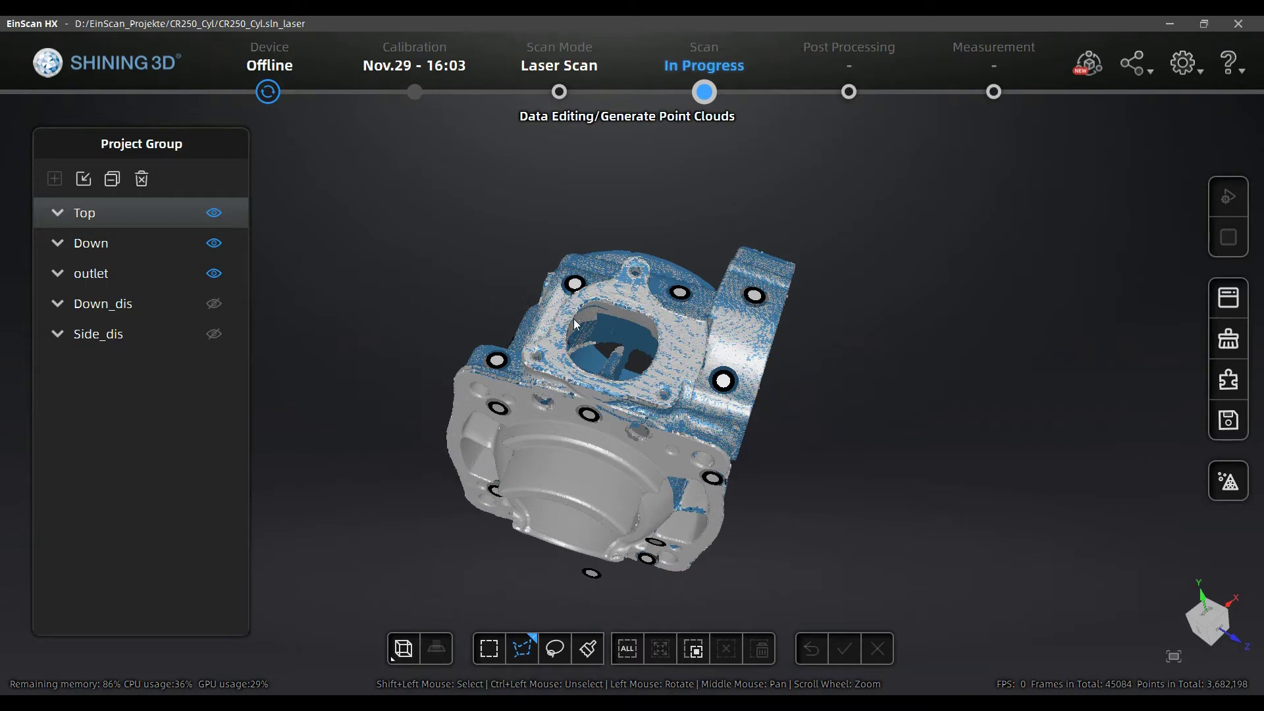
{"action": "left_click_drag", "start_coordinate": [652, 345], "coordinate": [596, 391]}
{"action": "mouse_move", "coordinate": [674, 383]}
{"action": "left_mouse_down"}
{"action": "mouse_move", "coordinate": [723, 409]}
{"action": "mouse_move", "coordinate": [626, 424]}
{"action": "mouse_move", "coordinate": [698, 324]}
{"action": "mouse_move", "coordinate": [696, 361]}
{"action": "mouse_move", "coordinate": [658, 378]}
{"action": "left_mouse_up"}
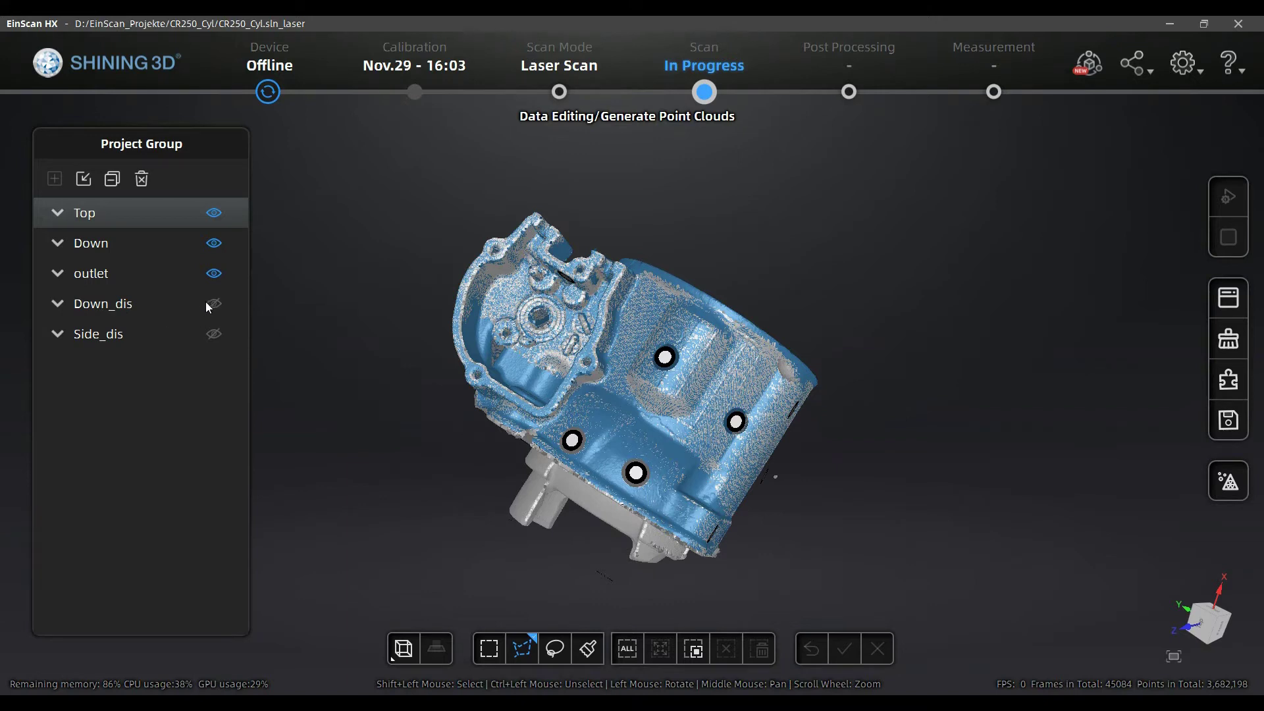
- Show the Down_dis group, hide Top, Down and outlet, and examine the Down_dis scan alone
{"action": "left_click", "coordinate": [214, 243]}
{"action": "left_click", "coordinate": [214, 273]}
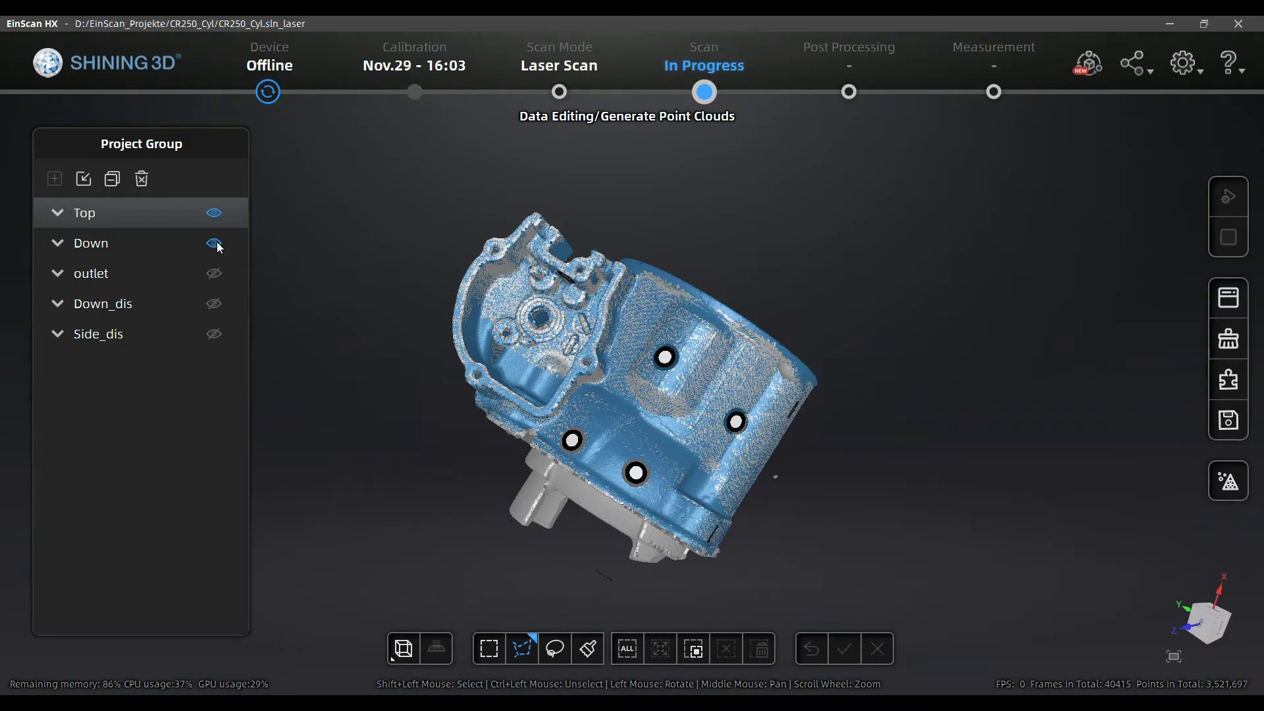
{"action": "left_click", "coordinate": [214, 304]}
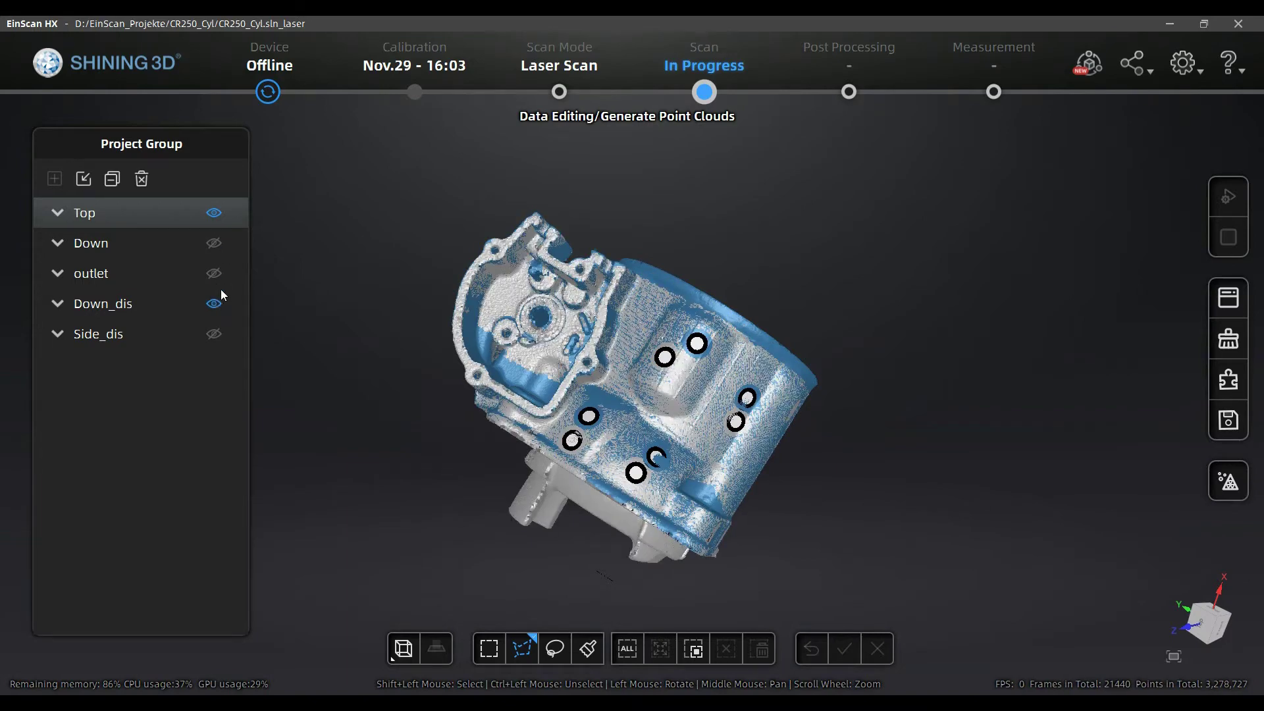
{"action": "left_click", "coordinate": [214, 212]}
{"action": "left_click_drag", "start_coordinate": [601, 314], "coordinate": [650, 349]}
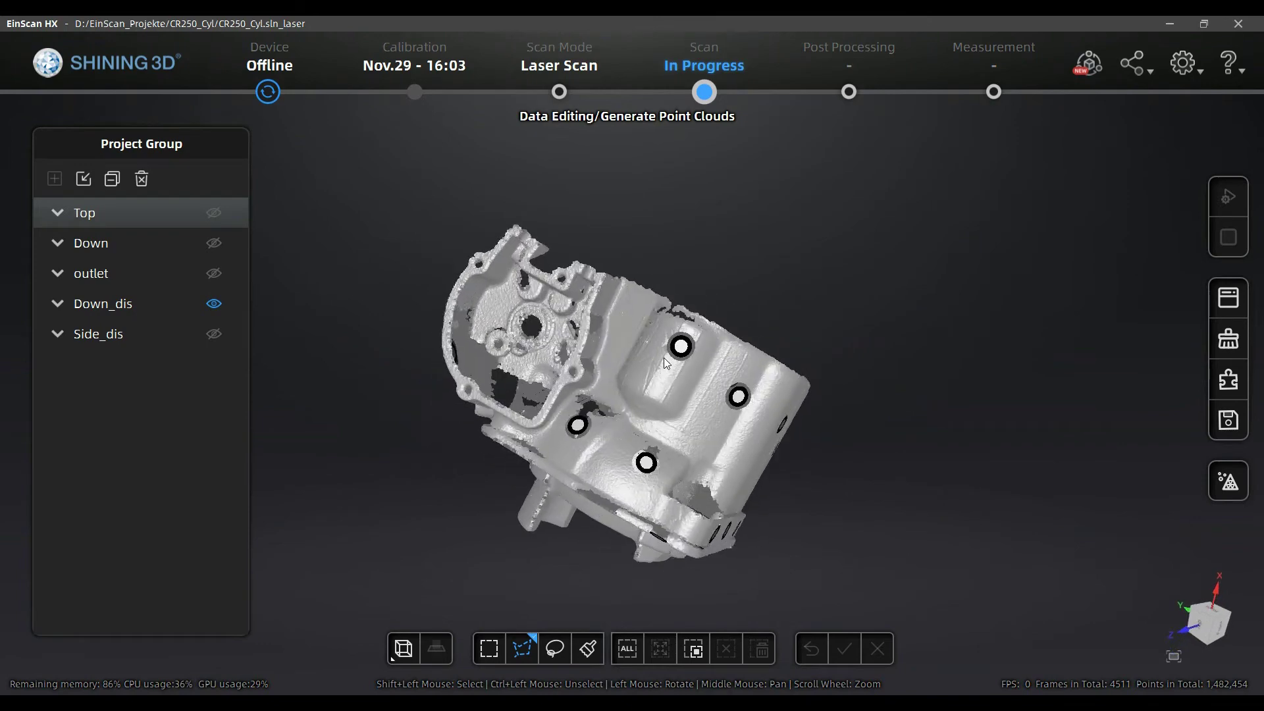
{"action": "left_click_drag", "start_coordinate": [663, 357], "coordinate": [647, 461]}
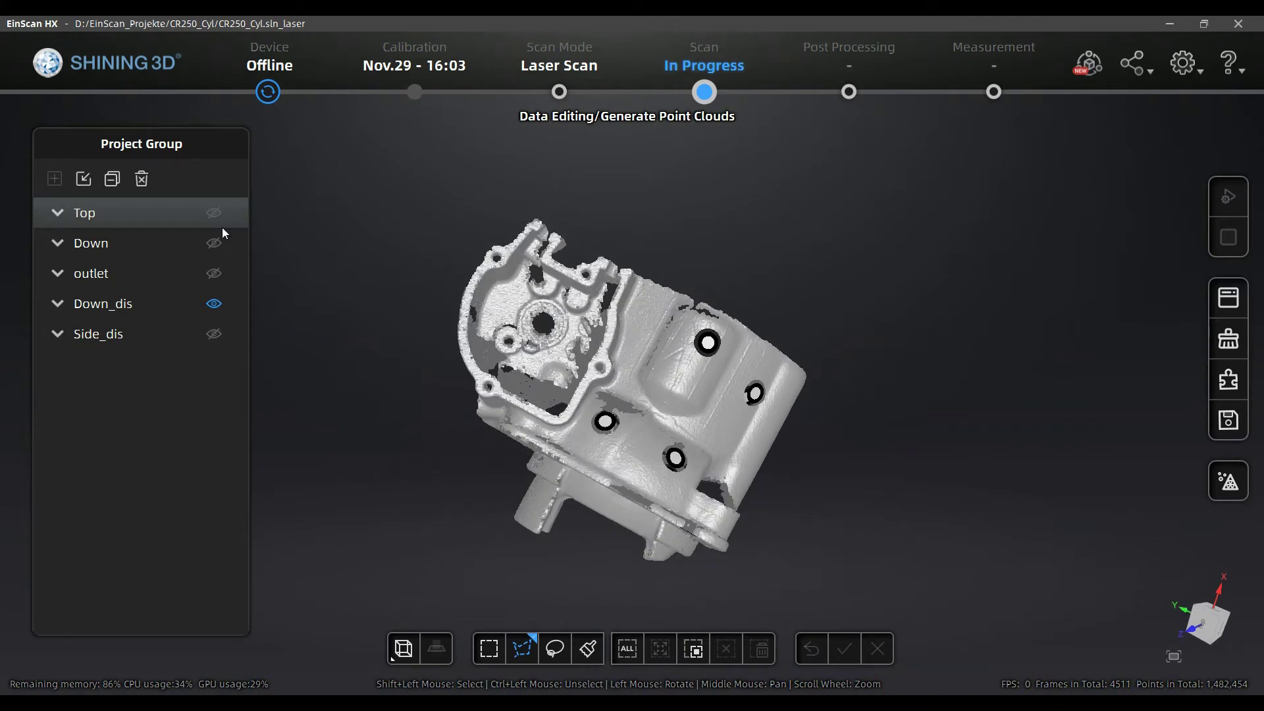
- Compare the Top and Down_dis scans by alternately hiding and showing each of the two groups
{"action": "left_click", "coordinate": [214, 213]}
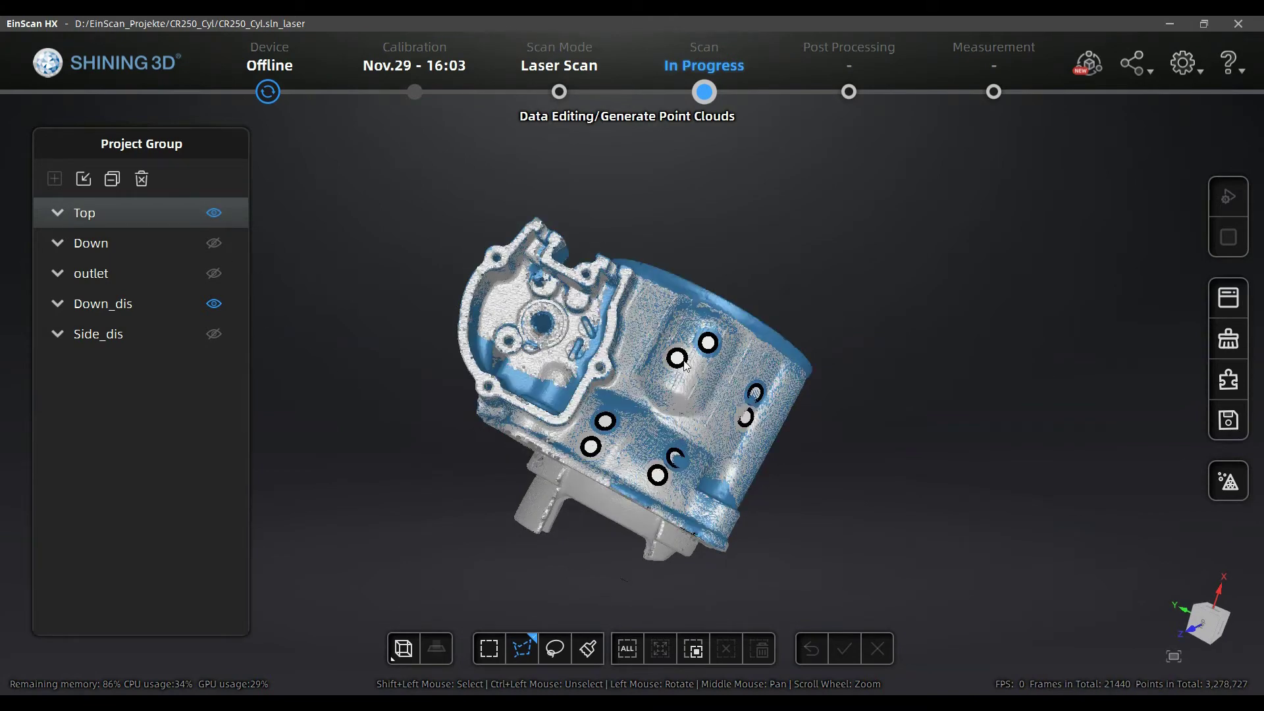
{"action": "left_click", "coordinate": [214, 304]}
{"action": "left_click", "coordinate": [215, 304]}
{"action": "left_click", "coordinate": [215, 304]}
{"action": "left_click", "coordinate": [215, 304]}
{"action": "left_click", "coordinate": [214, 303]}
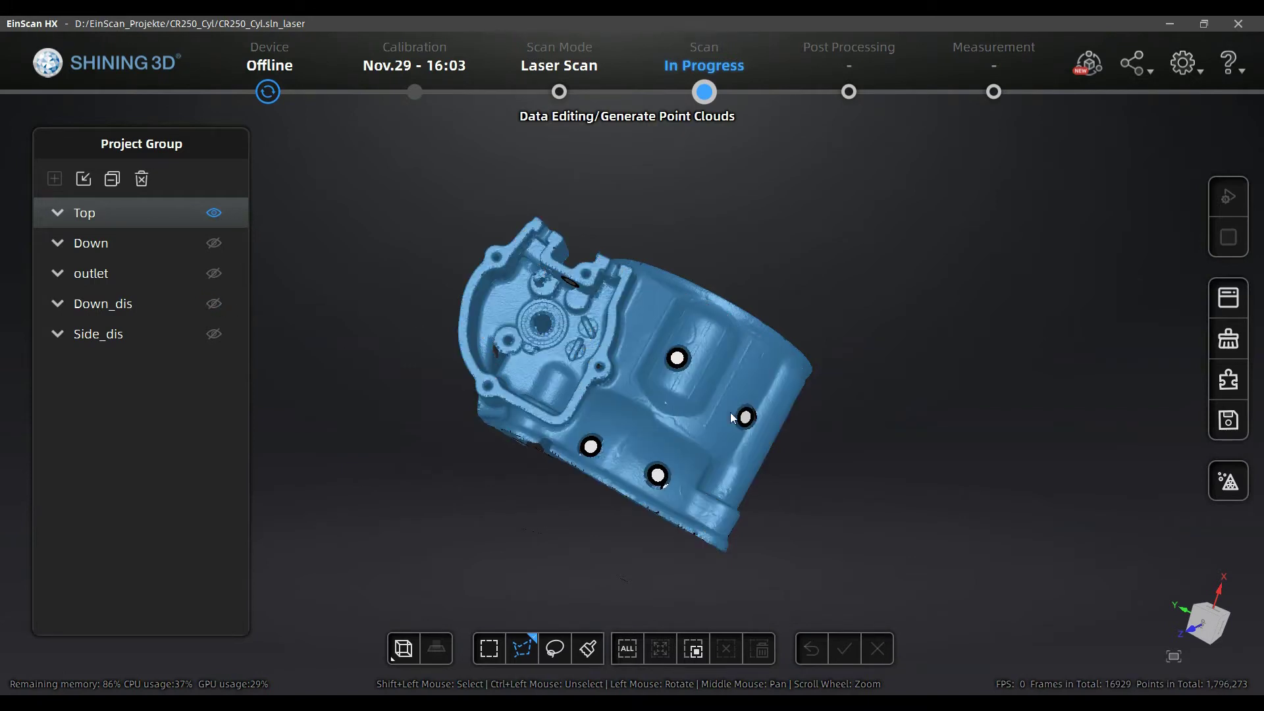
{"action": "left_click", "coordinate": [213, 303]}
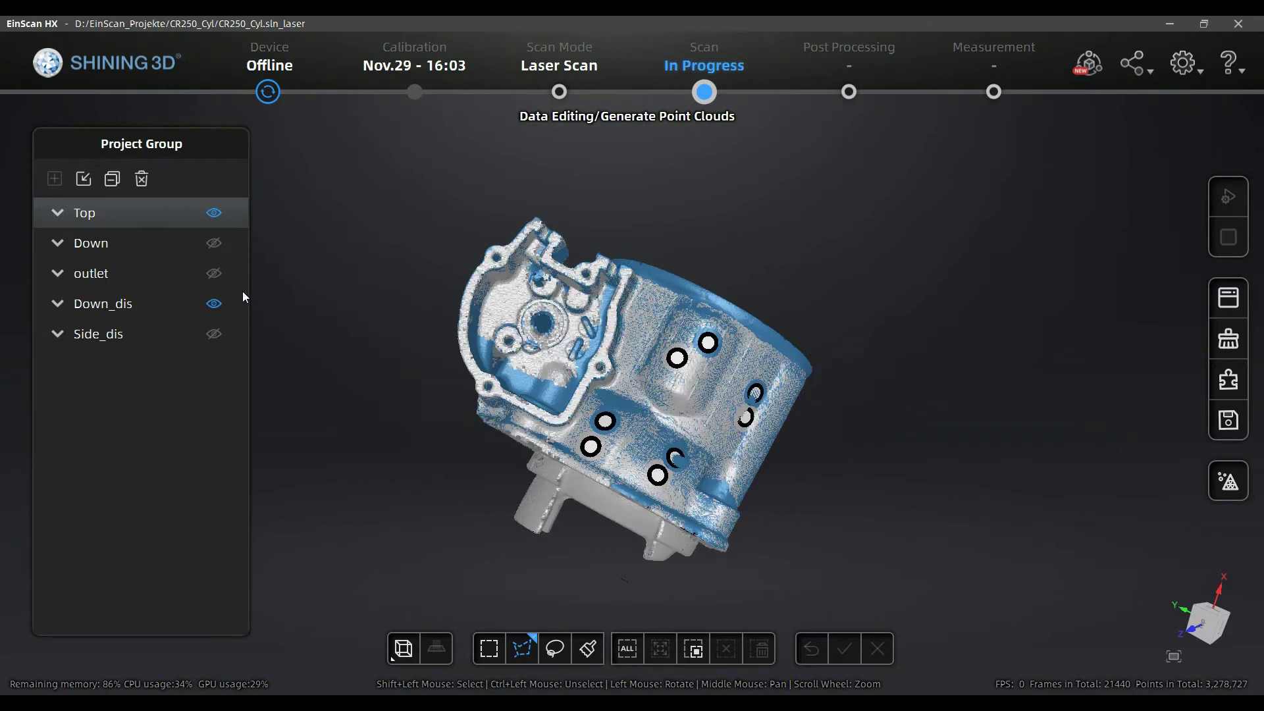
{"action": "left_click", "coordinate": [211, 215]}
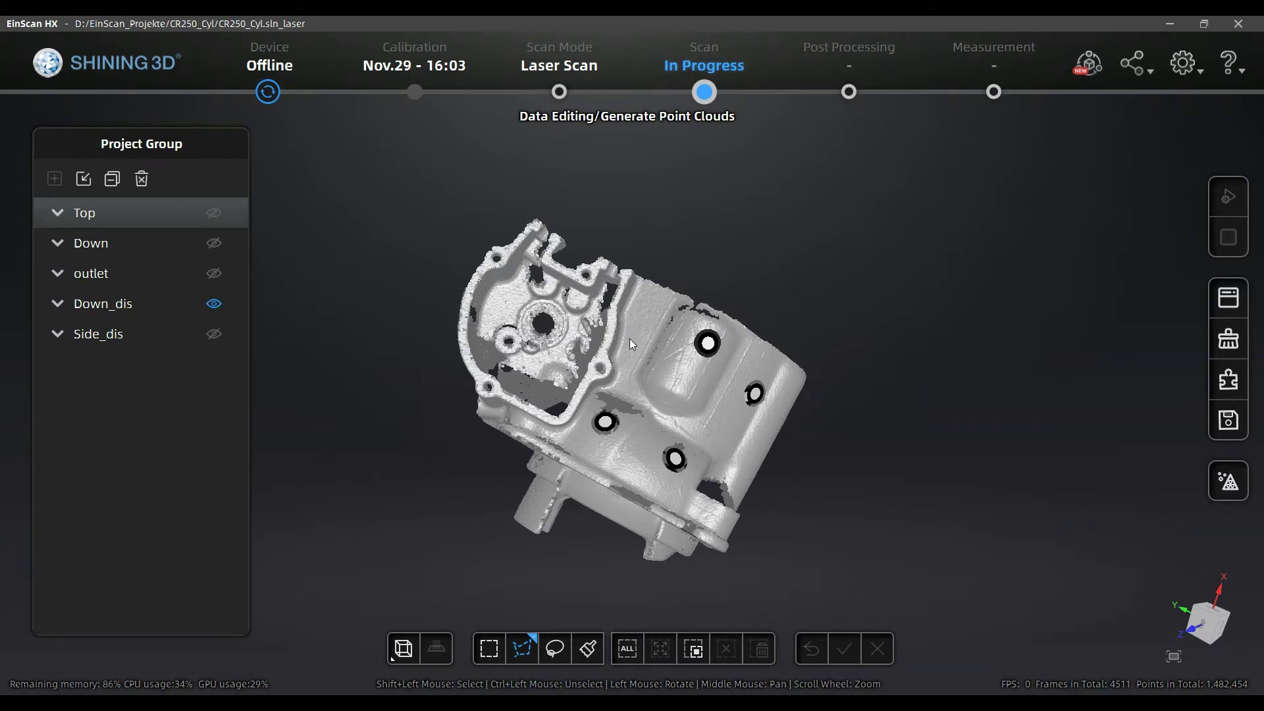
{"action": "left_click", "coordinate": [214, 213]}
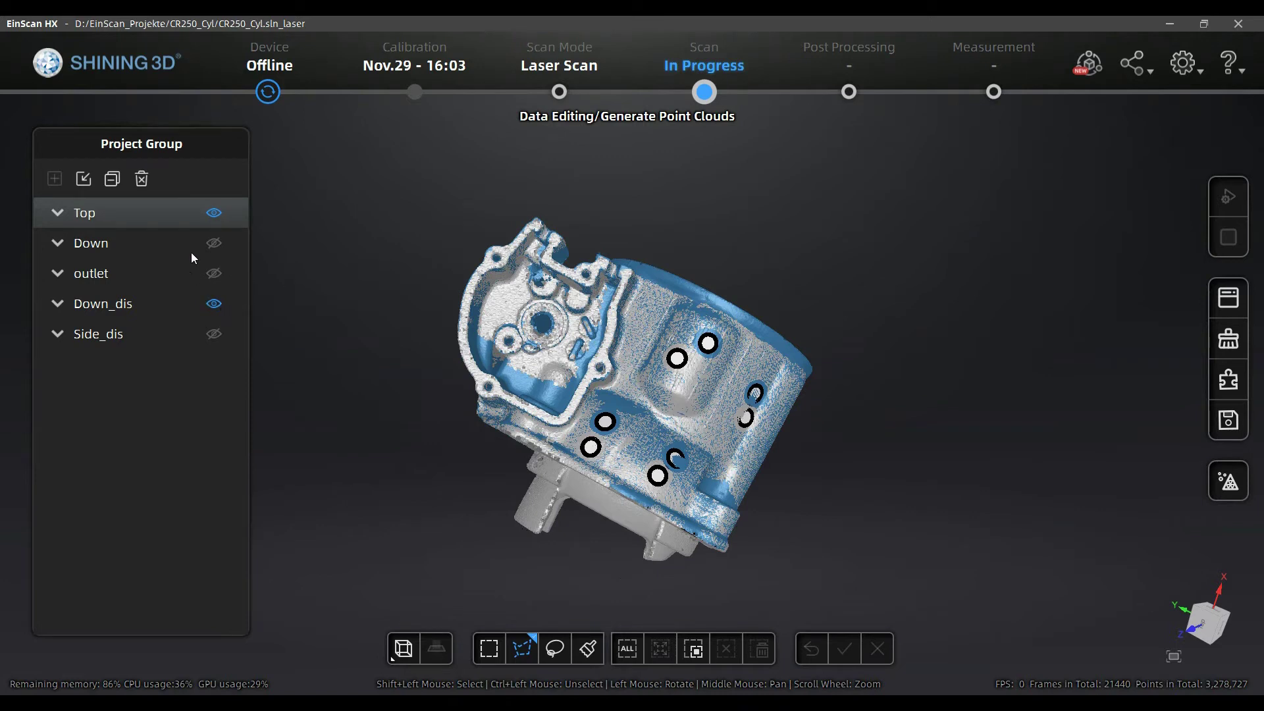
- Make the Side_dis, outlet and Down groups visible alongside Top and Down_dis
{"action": "left_click", "coordinate": [214, 334]}
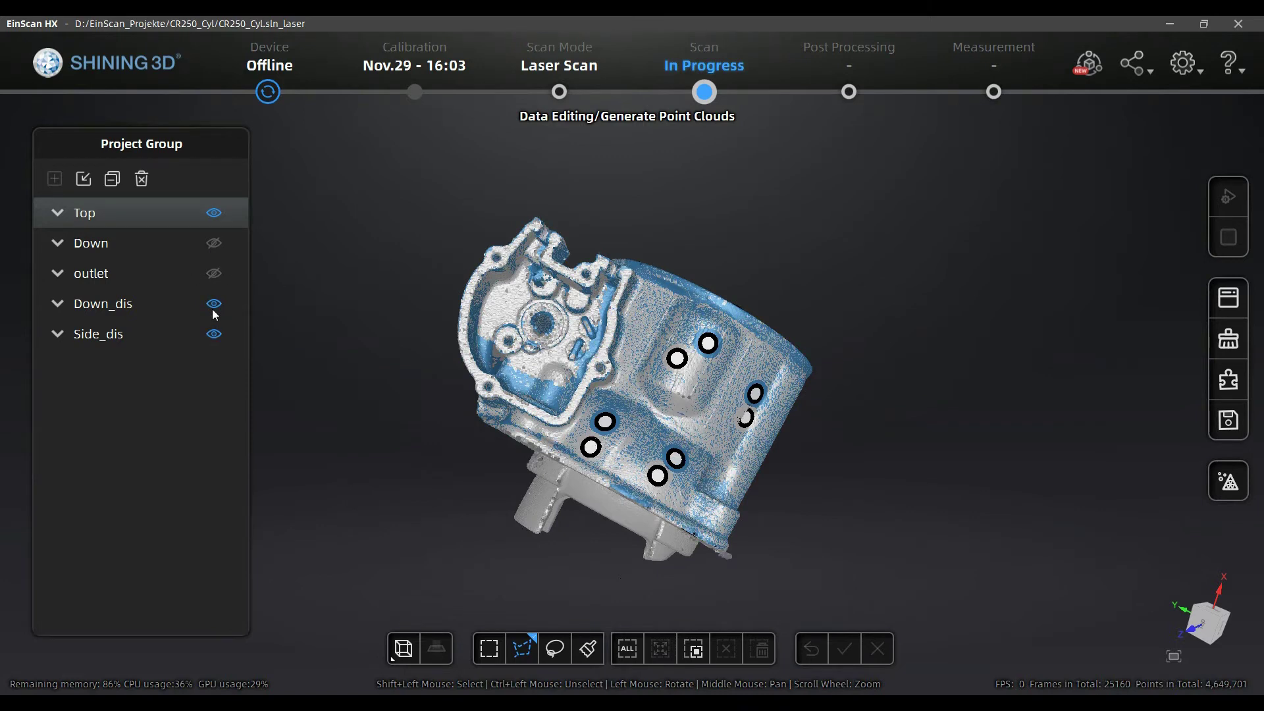
{"action": "left_click", "coordinate": [215, 273]}
{"action": "left_click", "coordinate": [213, 243]}
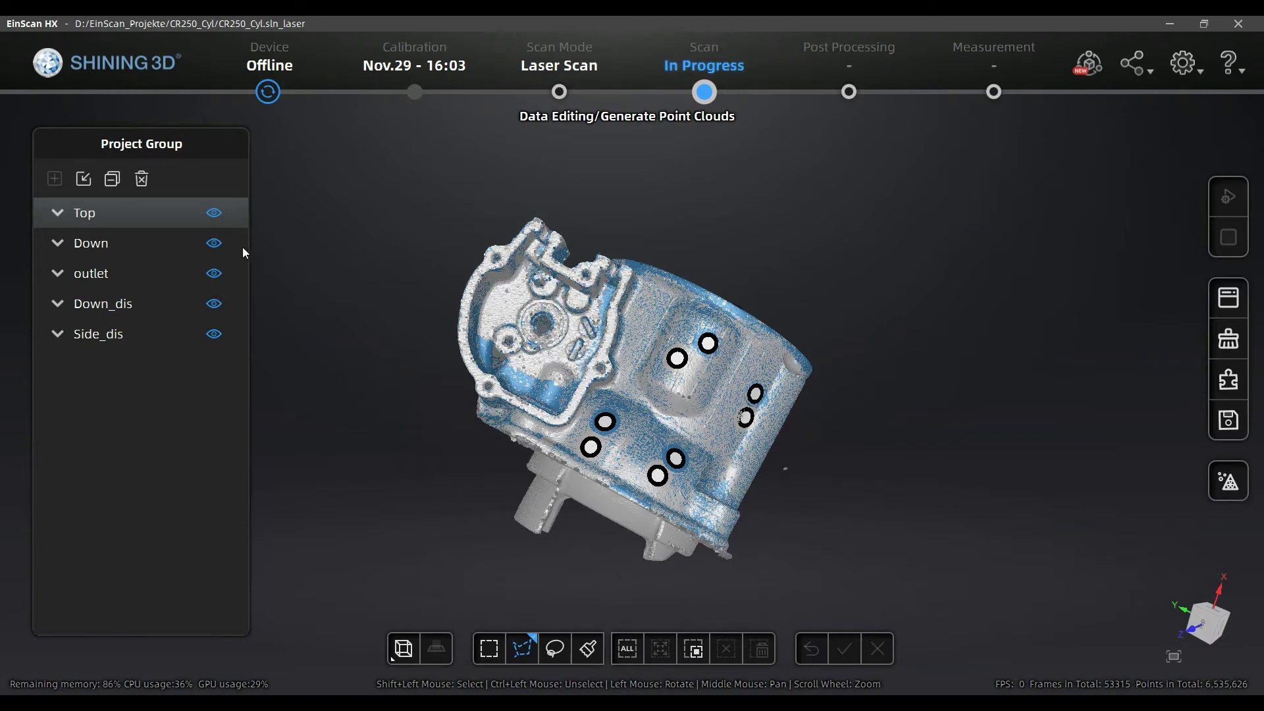
{"action": "mouse_move", "coordinate": [685, 371]}
{"action": "left_mouse_down"}
{"action": "mouse_move", "coordinate": [674, 380]}
{"action": "mouse_move", "coordinate": [682, 370]}
{"action": "left_mouse_up"}
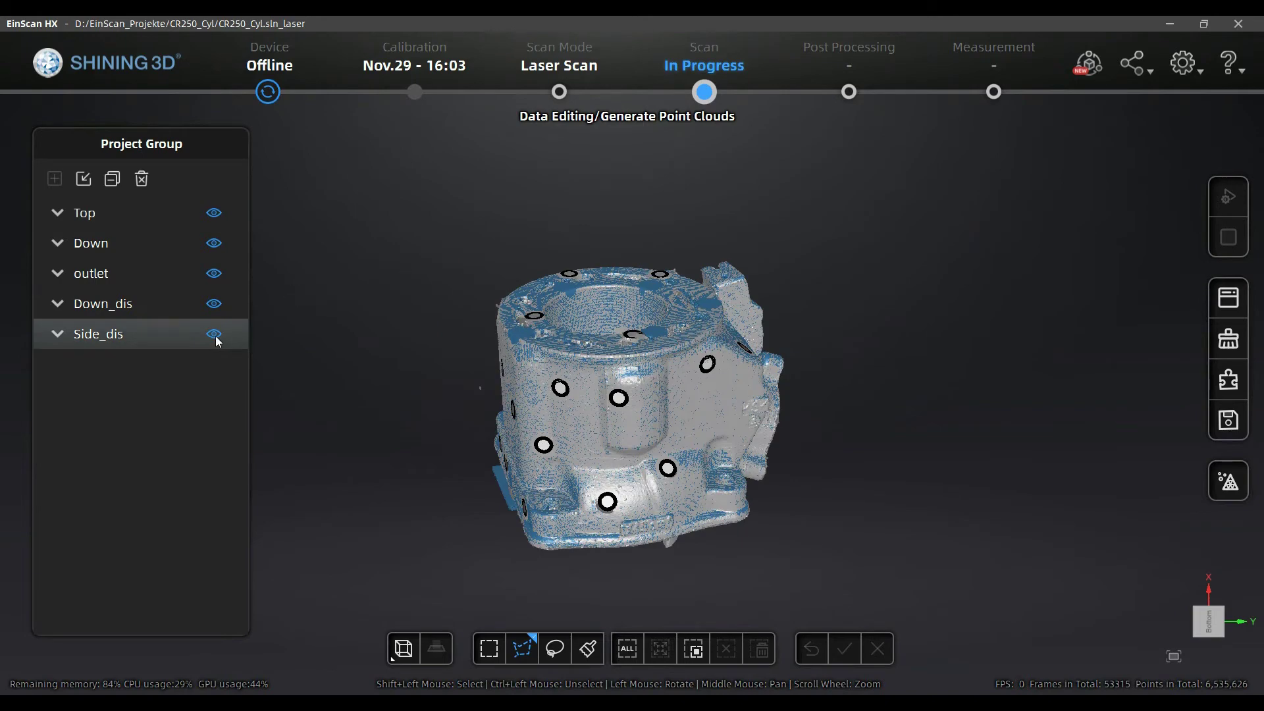
- Hide the Side_dis and Down_dis groups, check the remaining scans from several sides, and process them into a mesh
{"action": "left_click", "coordinate": [215, 336]}
{"action": "left_click", "coordinate": [213, 305]}
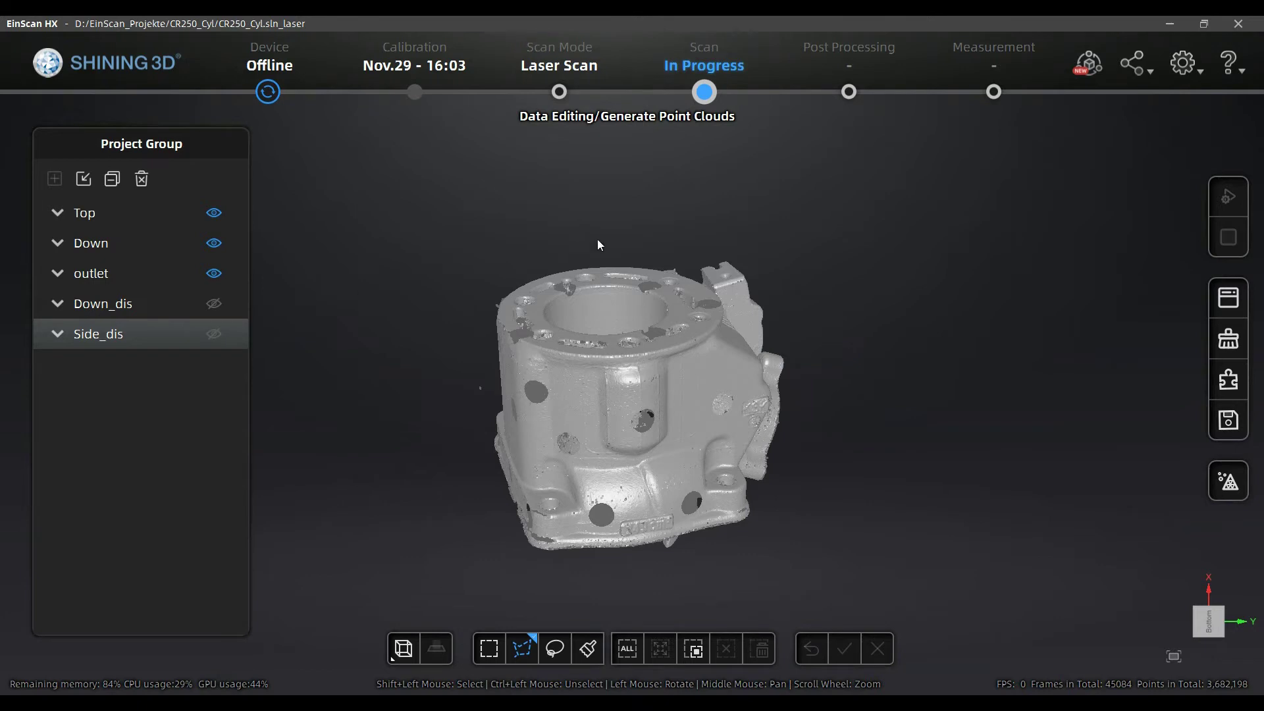
{"action": "left_click_drag", "start_coordinate": [597, 239], "coordinate": [631, 342]}
{"action": "left_click_drag", "start_coordinate": [532, 296], "coordinate": [728, 428]}
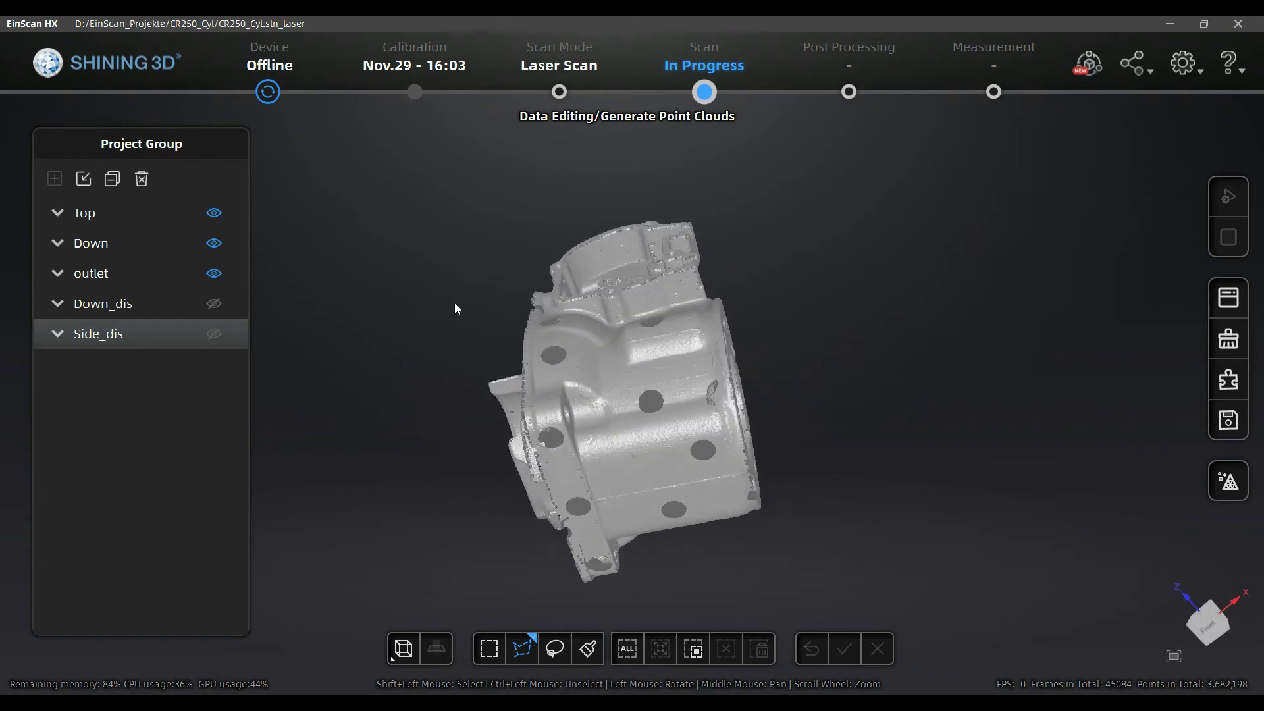
{"action": "left_click_drag", "start_coordinate": [457, 308], "coordinate": [330, 288]}
{"action": "left_click_drag", "start_coordinate": [827, 338], "coordinate": [445, 268]}
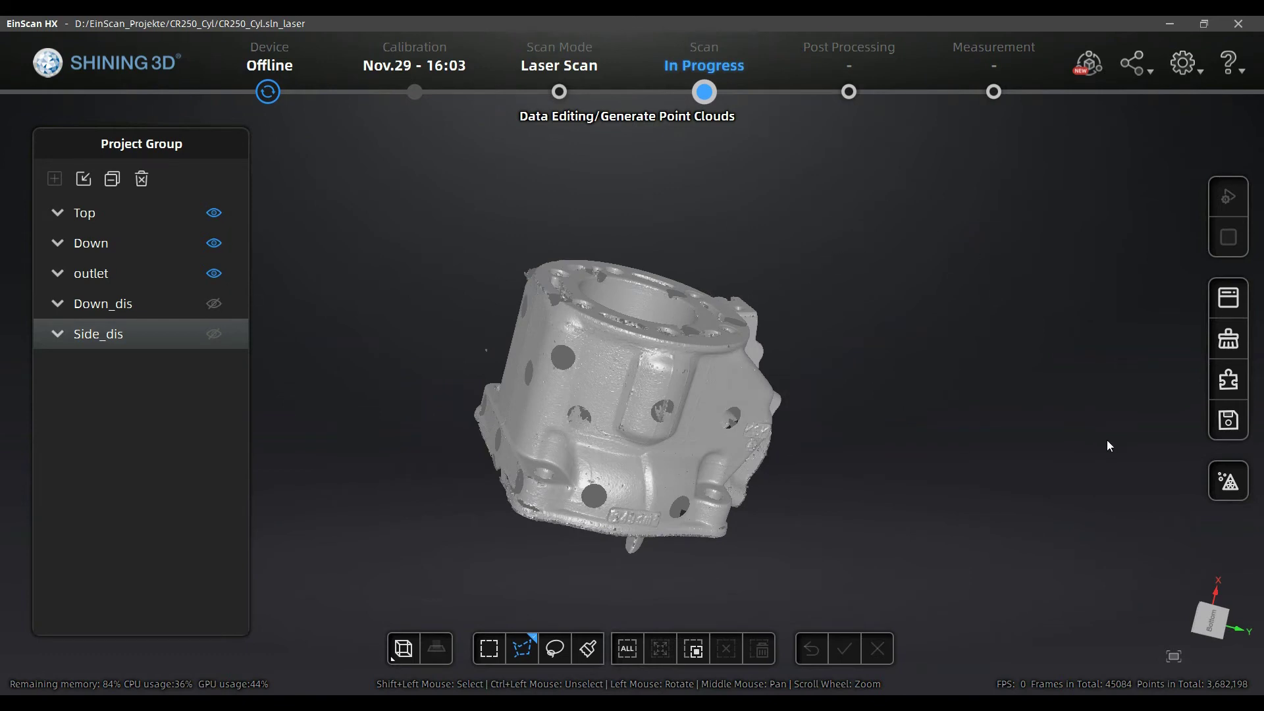
{"action": "left_click", "coordinate": [1227, 477]}
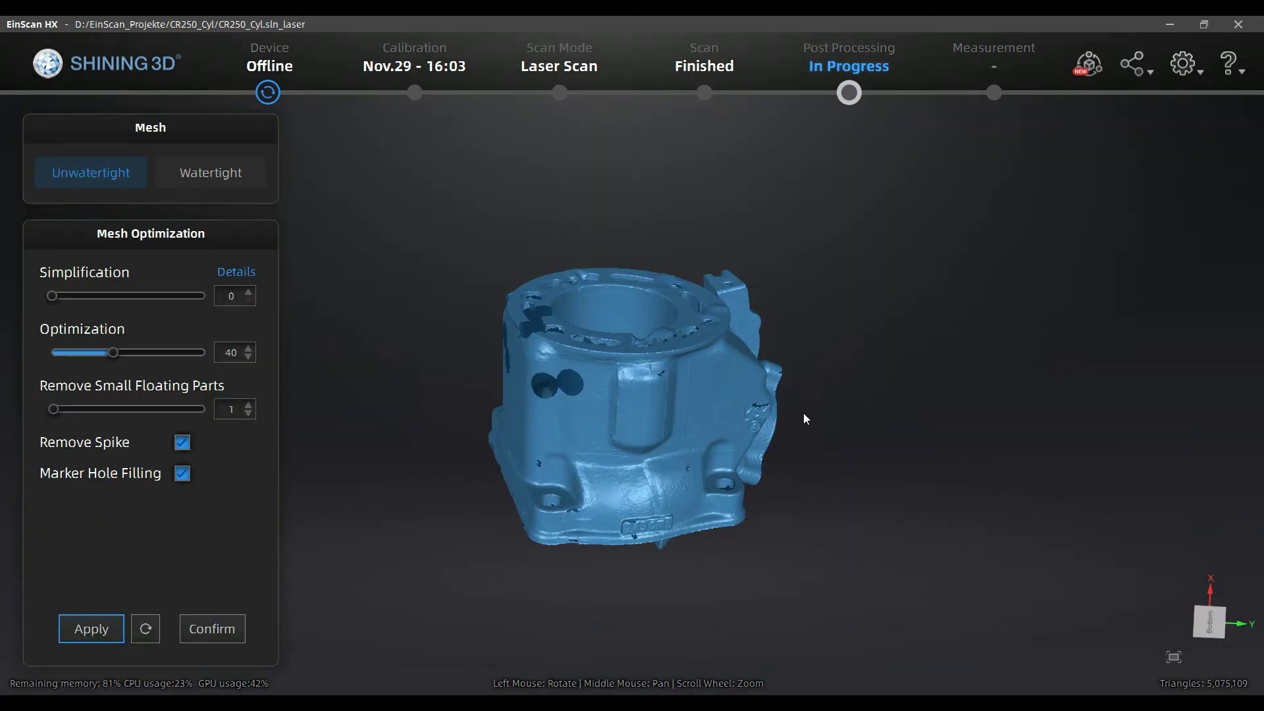
- Examine the generated mesh for holes and defects on the cylinder's flange, bore, outer wall and base
{"action": "left_click_drag", "start_coordinate": [643, 449], "coordinate": [754, 494]}
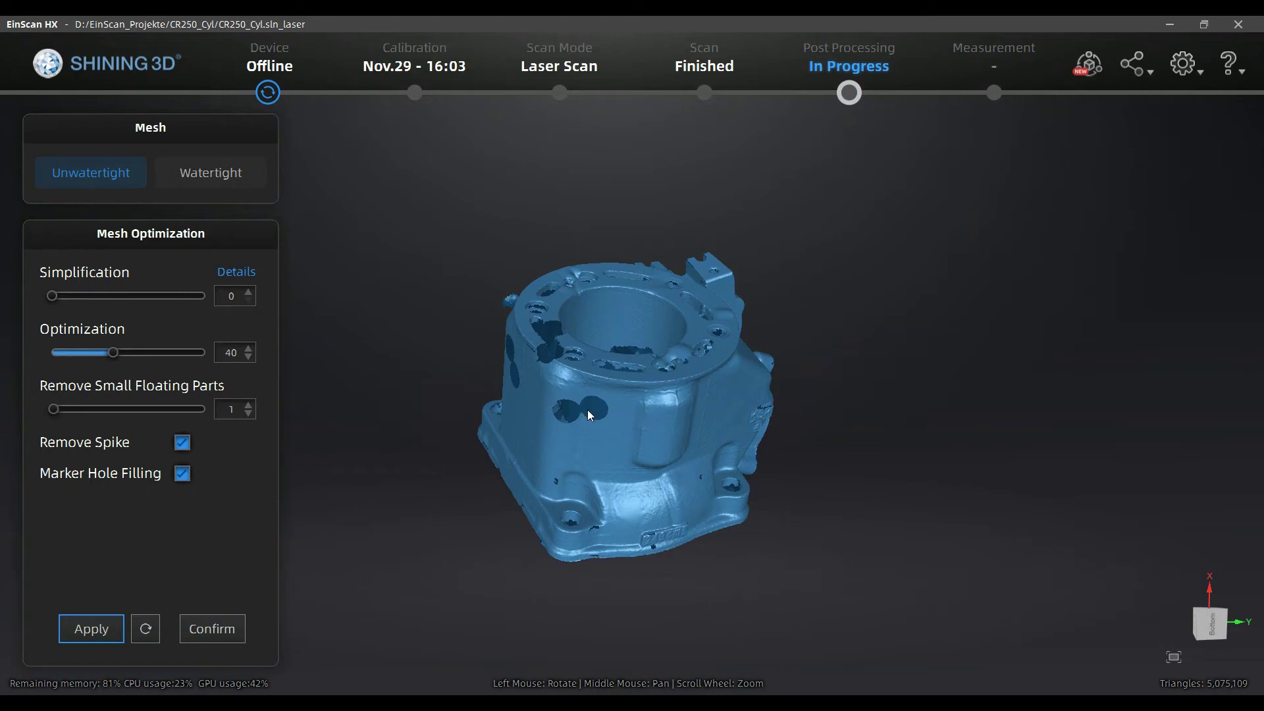
{"action": "left_click_drag", "start_coordinate": [583, 419], "coordinate": [516, 377]}
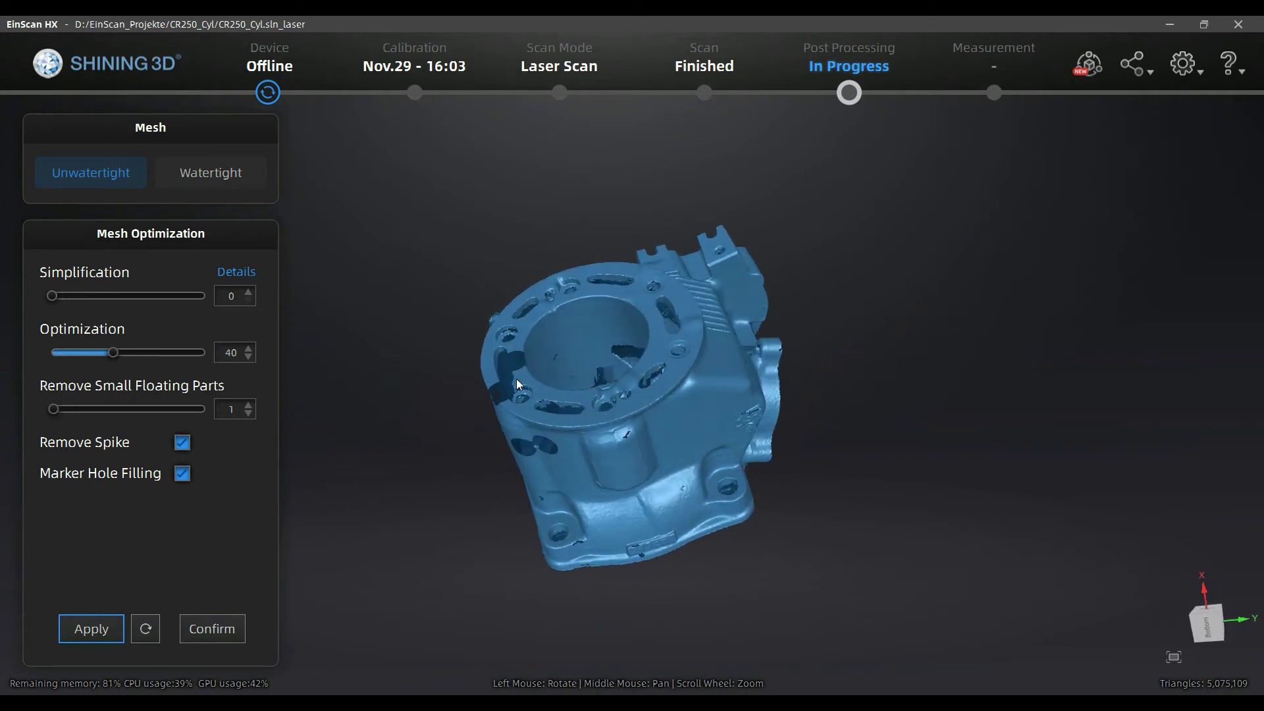
{"action": "left_click_drag", "start_coordinate": [625, 392], "coordinate": [702, 334]}
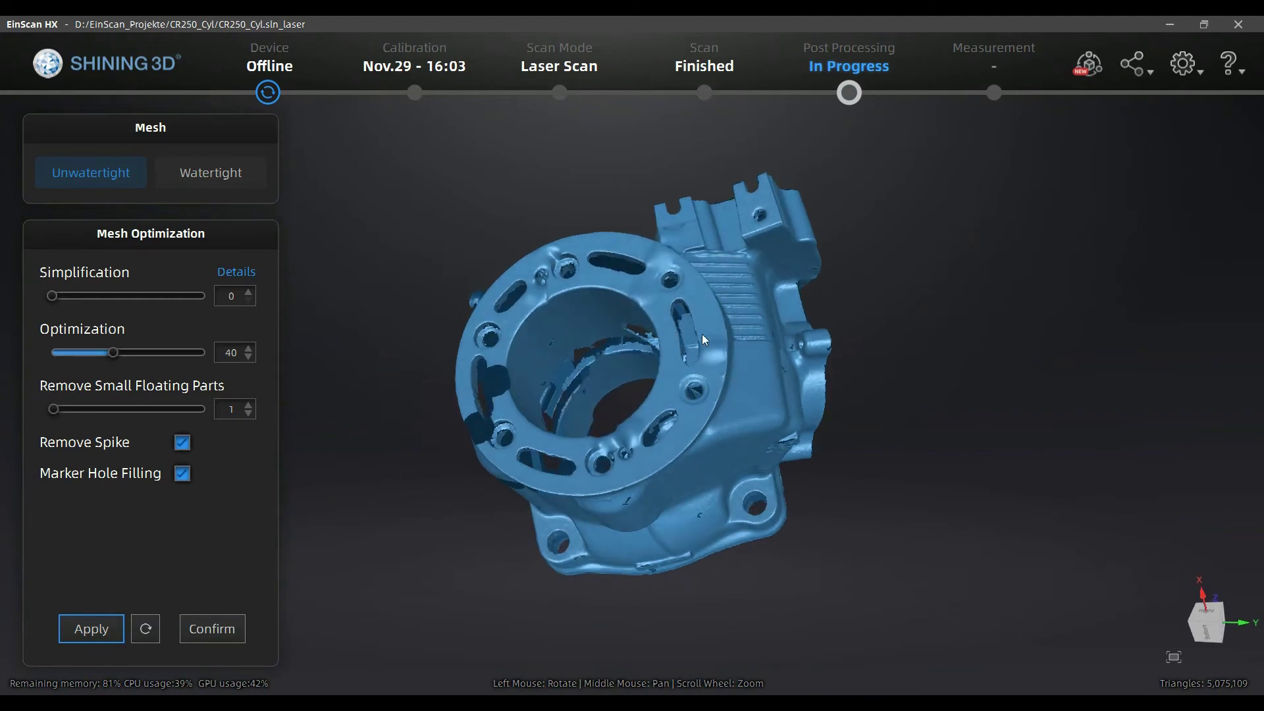
{"action": "scroll", "coordinate": [699, 355], "scroll_direction": "up", "scroll_amount": 2}
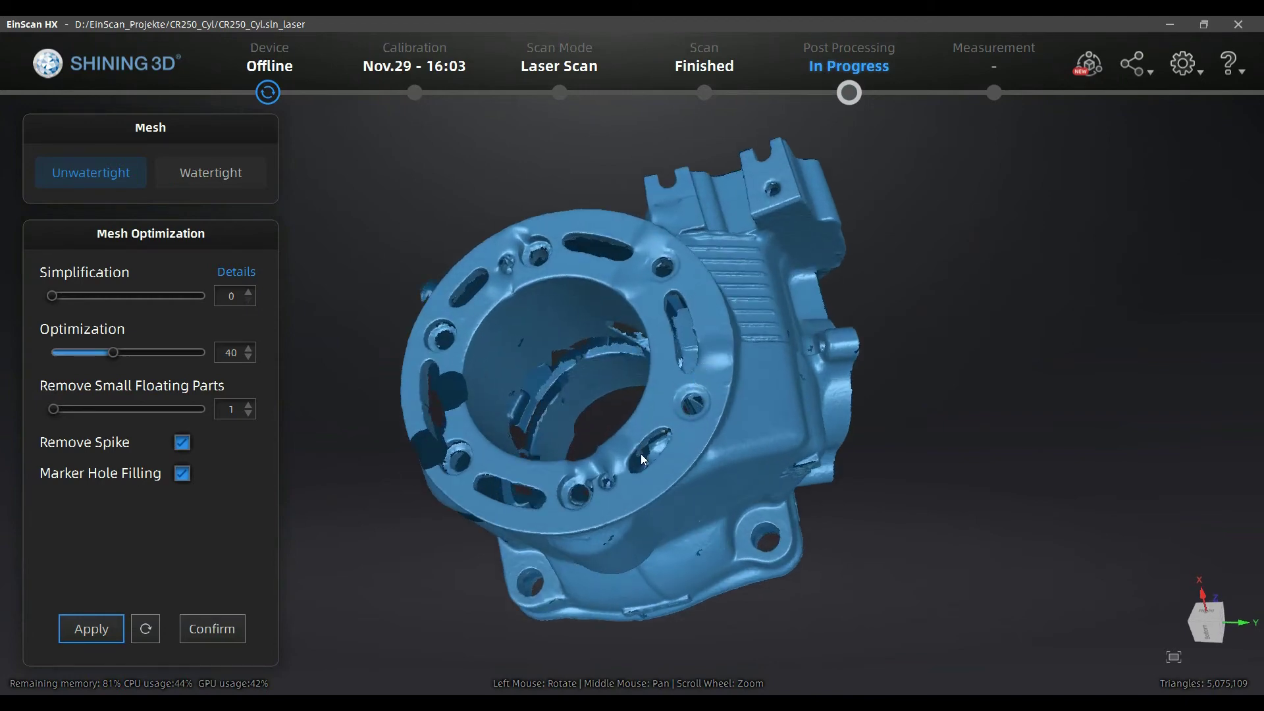
{"action": "left_click_drag", "start_coordinate": [709, 353], "coordinate": [637, 319]}
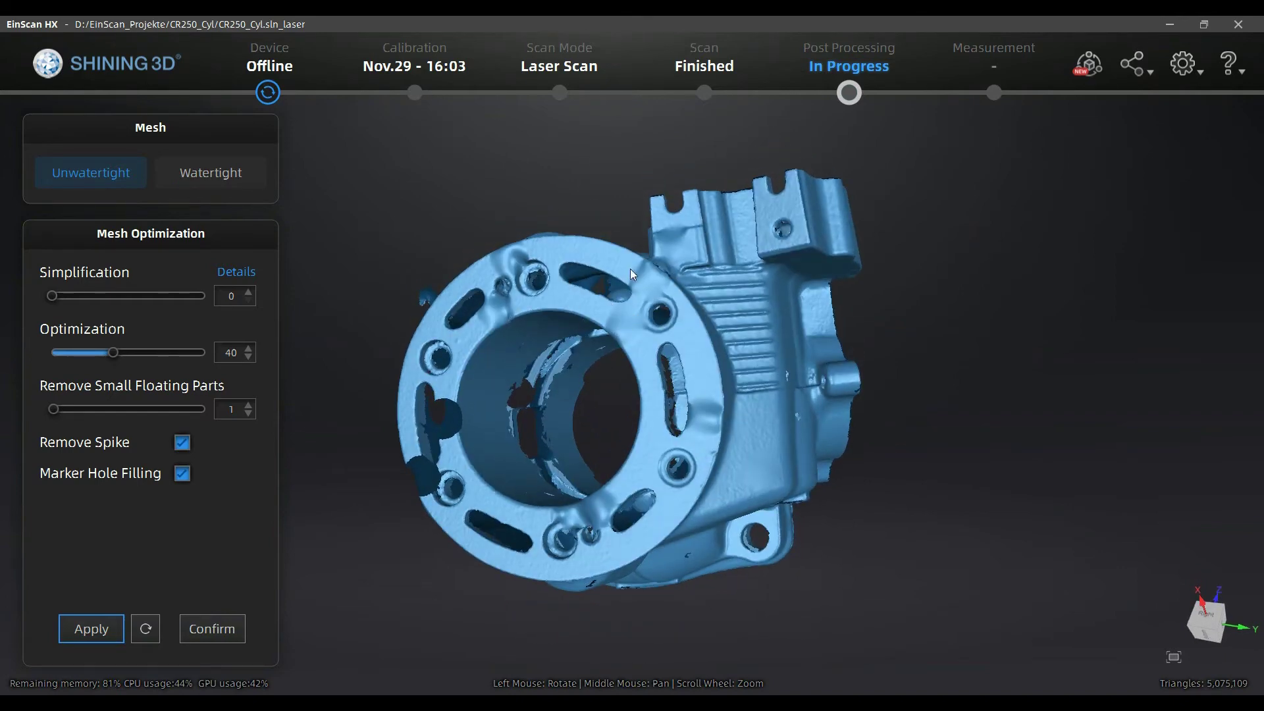
{"action": "left_click_drag", "start_coordinate": [683, 377], "coordinate": [737, 280]}
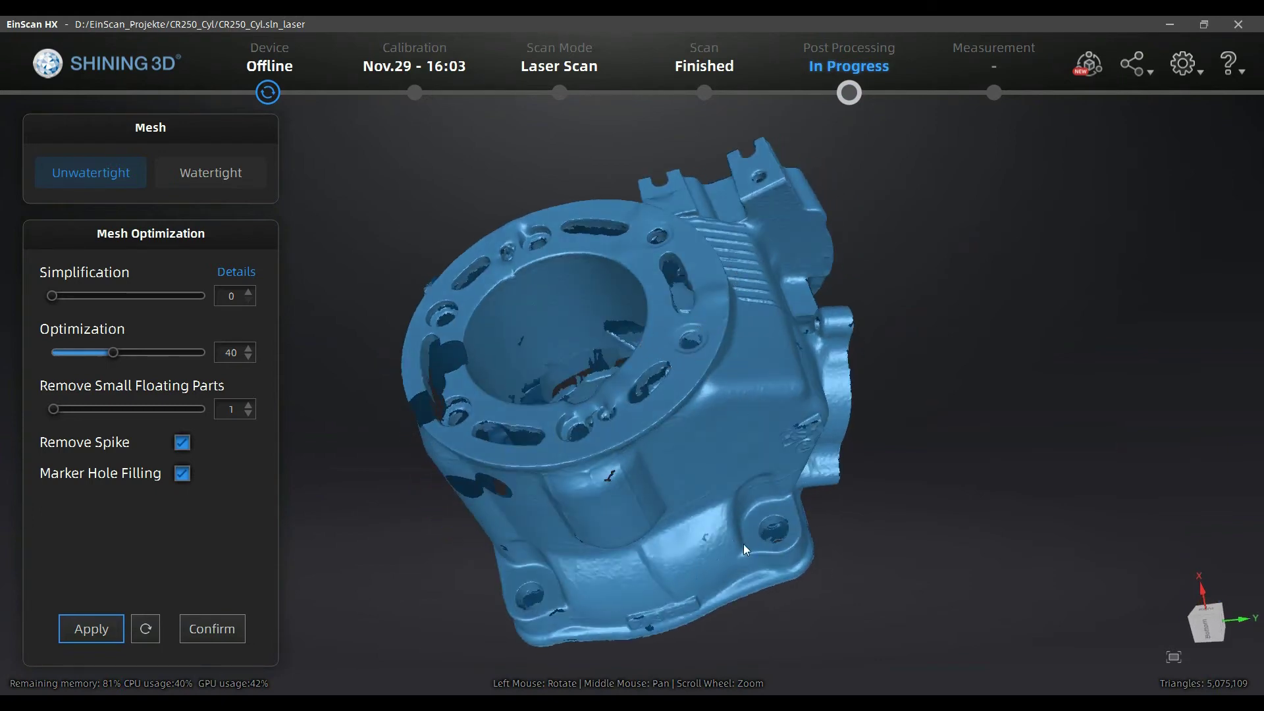
{"action": "left_click_drag", "start_coordinate": [743, 544], "coordinate": [727, 490]}
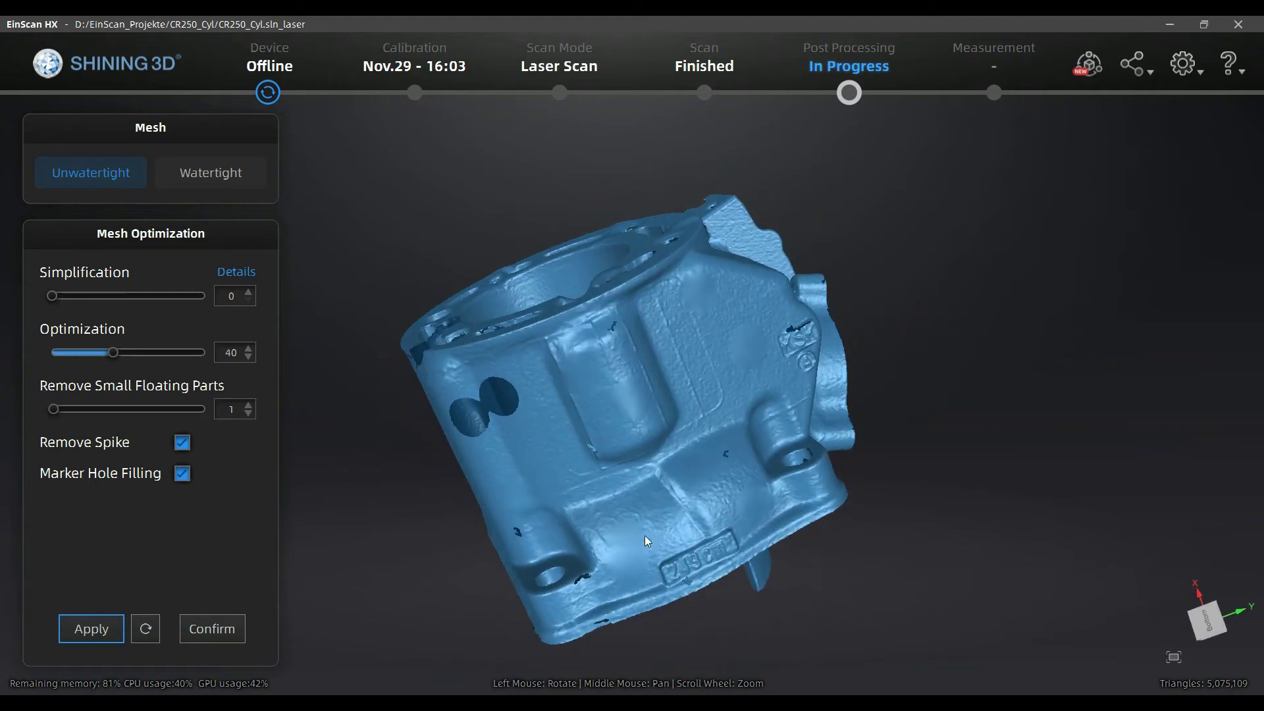
{"action": "left_click_drag", "start_coordinate": [645, 541], "coordinate": [702, 517]}
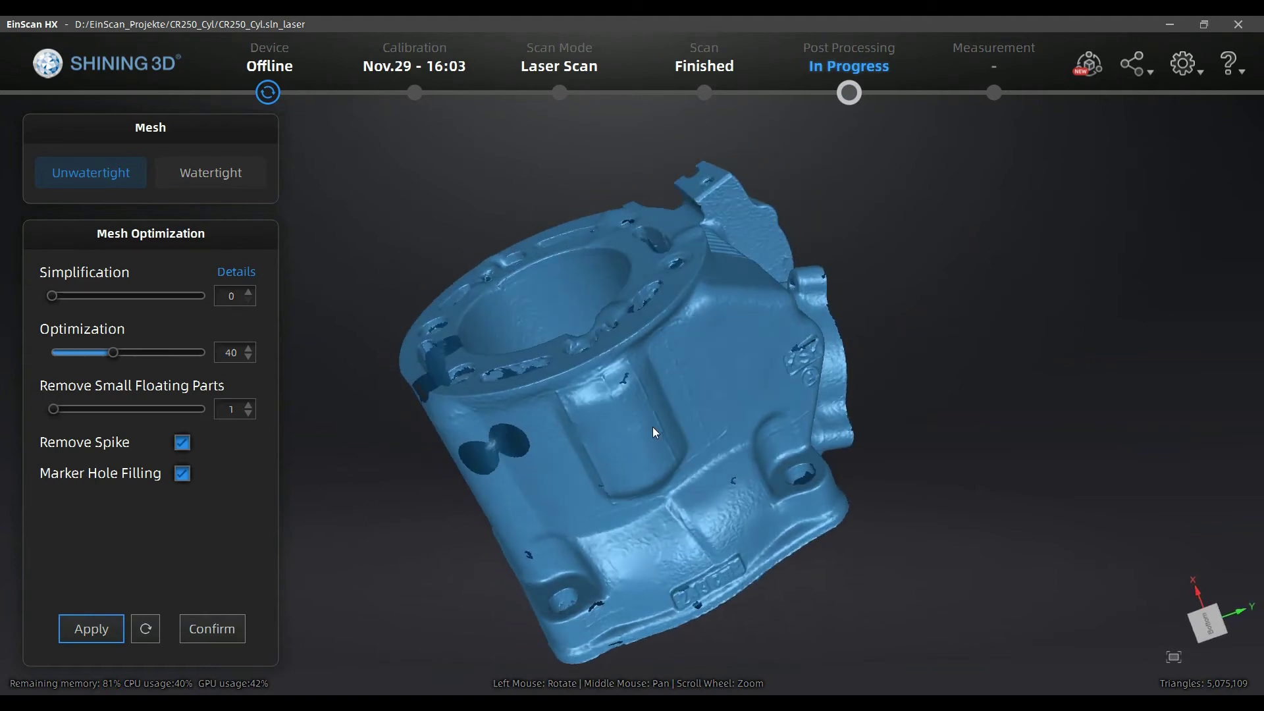
- Confirm the mesh after rechecking its flange and outer-wall holes, and return to the scan stage, discarding the mesh data
{"action": "left_click_drag", "start_coordinate": [655, 432], "coordinate": [655, 320]}
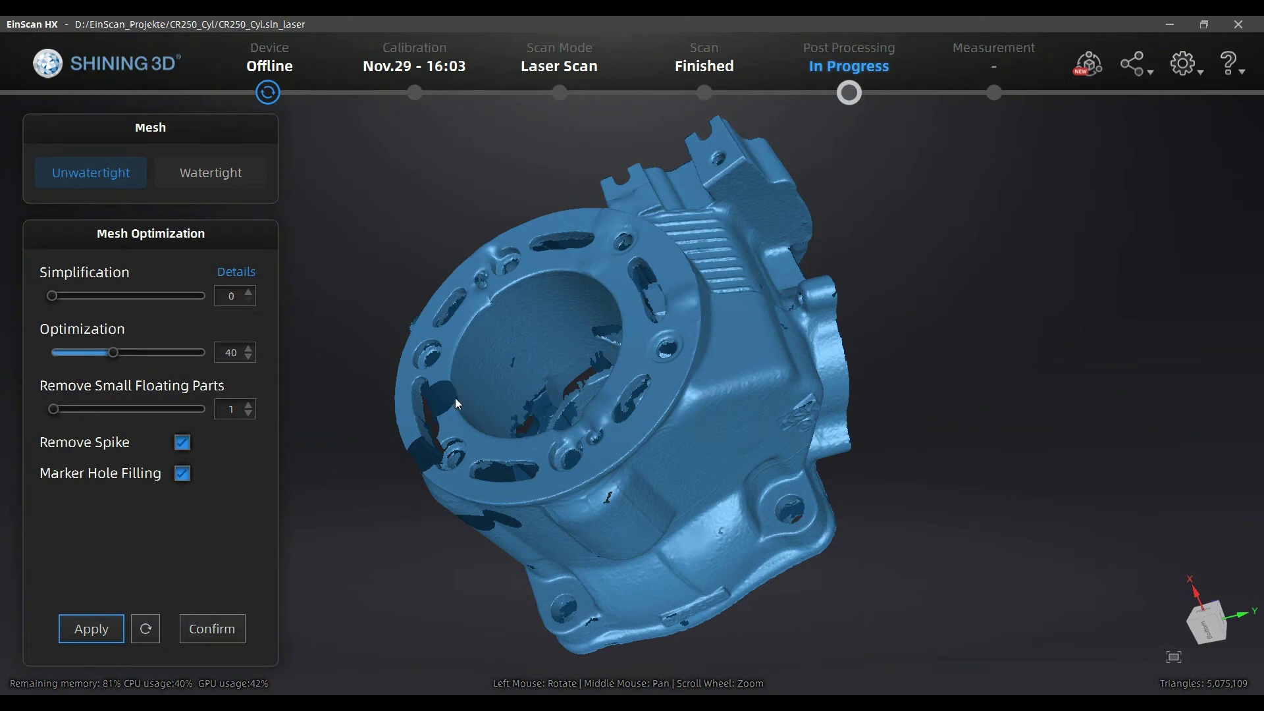
{"action": "left_click_drag", "start_coordinate": [448, 406], "coordinate": [534, 420]}
{"action": "left_click_drag", "start_coordinate": [582, 306], "coordinate": [669, 297]}
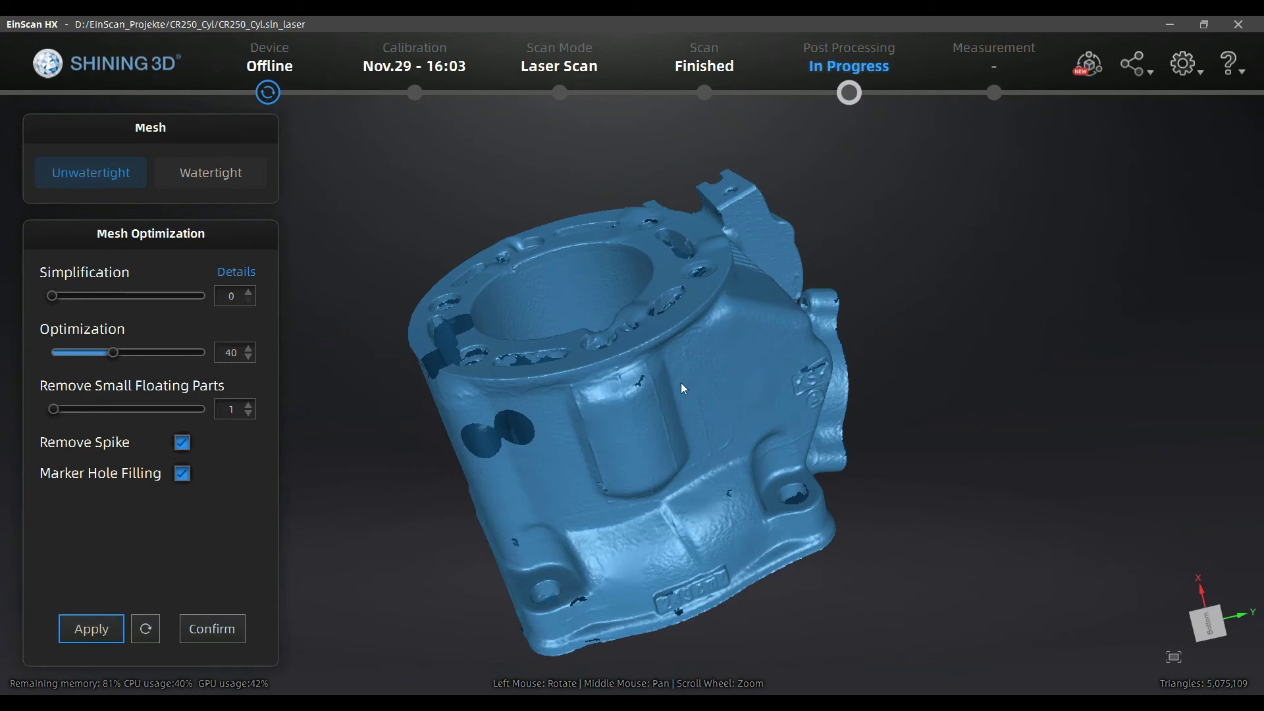
{"action": "left_click_drag", "start_coordinate": [682, 389], "coordinate": [708, 349]}
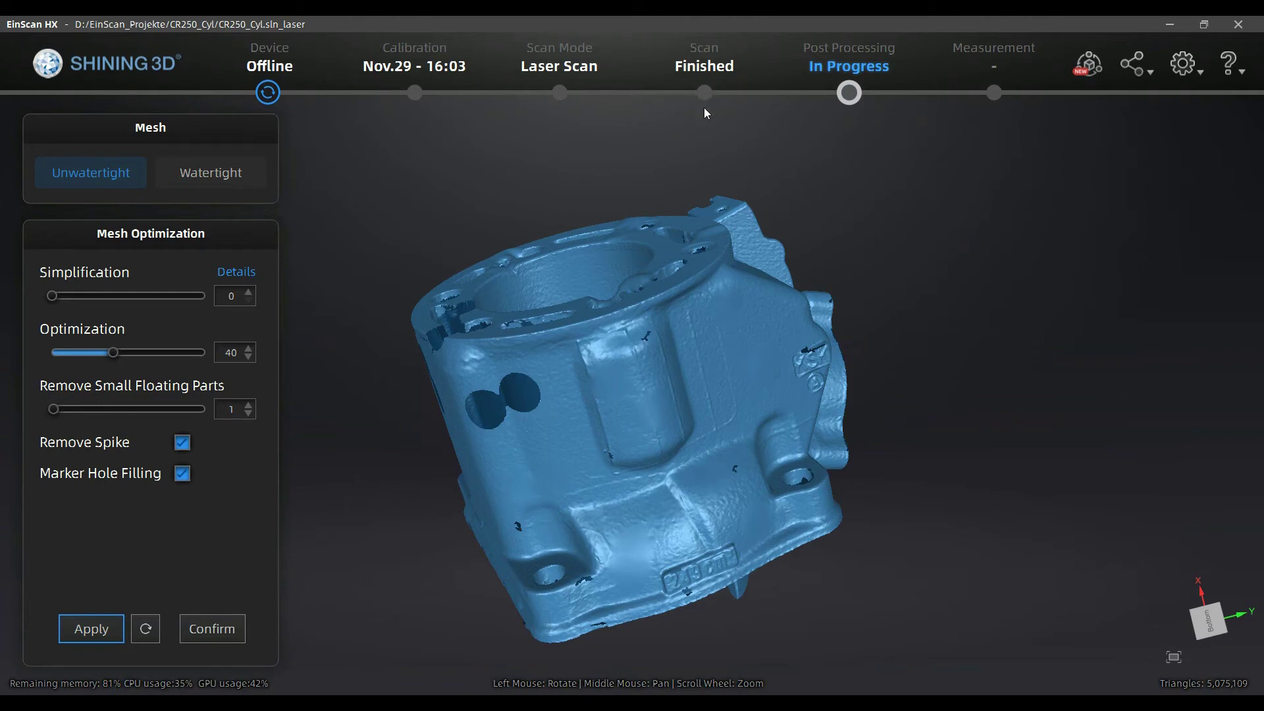
{"action": "left_click", "coordinate": [211, 629]}
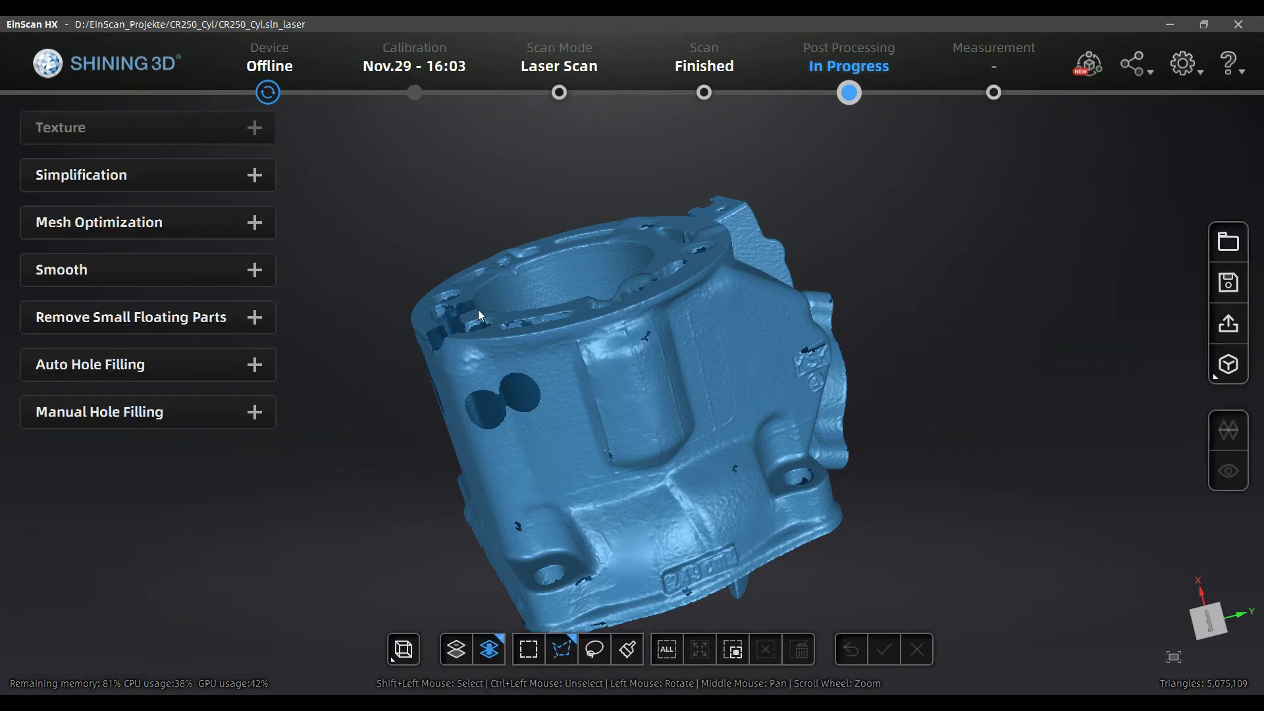
{"action": "left_click", "coordinate": [704, 92]}
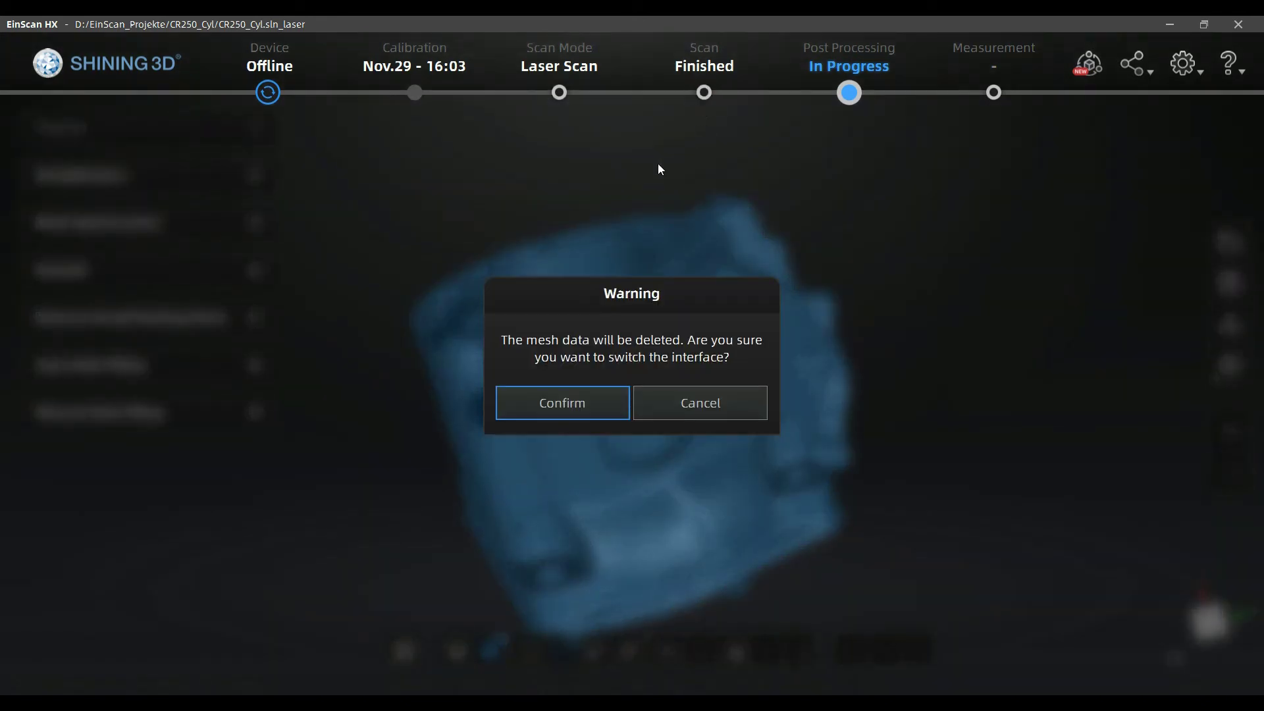
{"action": "left_click", "coordinate": [595, 403]}
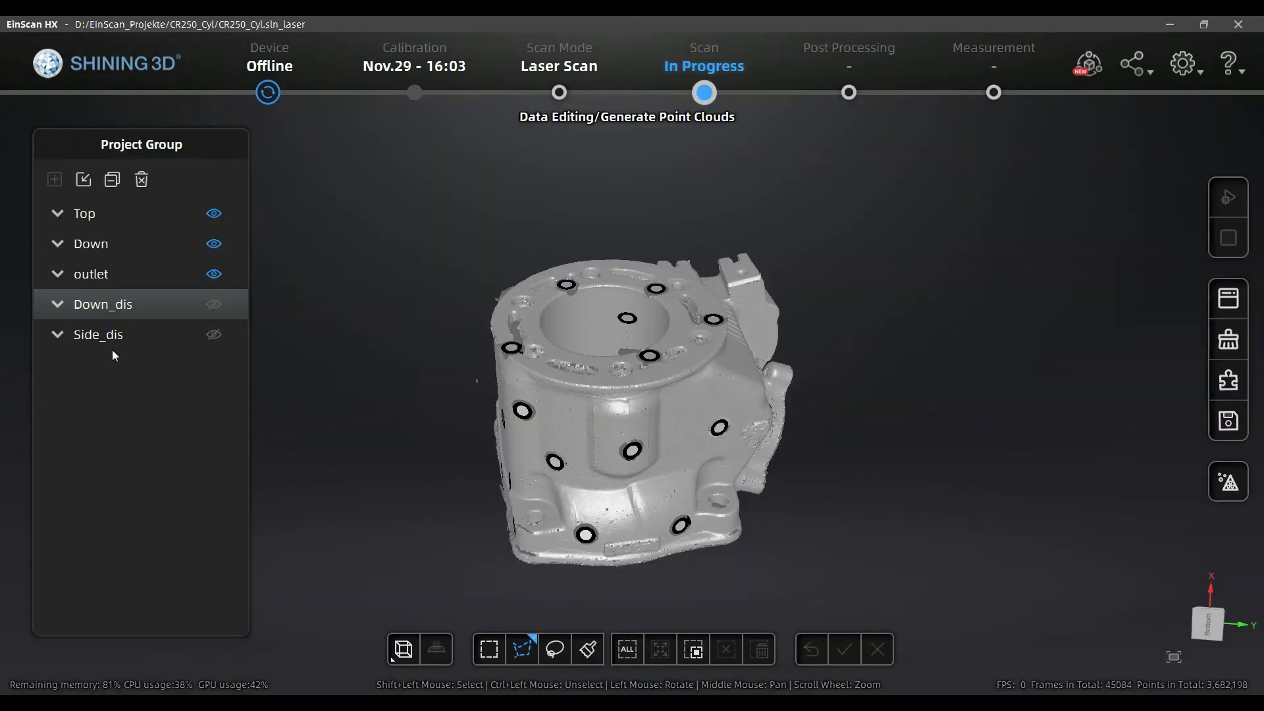
- Make the Down_dis and Side_dis groups visible and process all five scan groups into a mesh
{"action": "left_click", "coordinate": [217, 306]}
{"action": "left_click", "coordinate": [217, 337]}
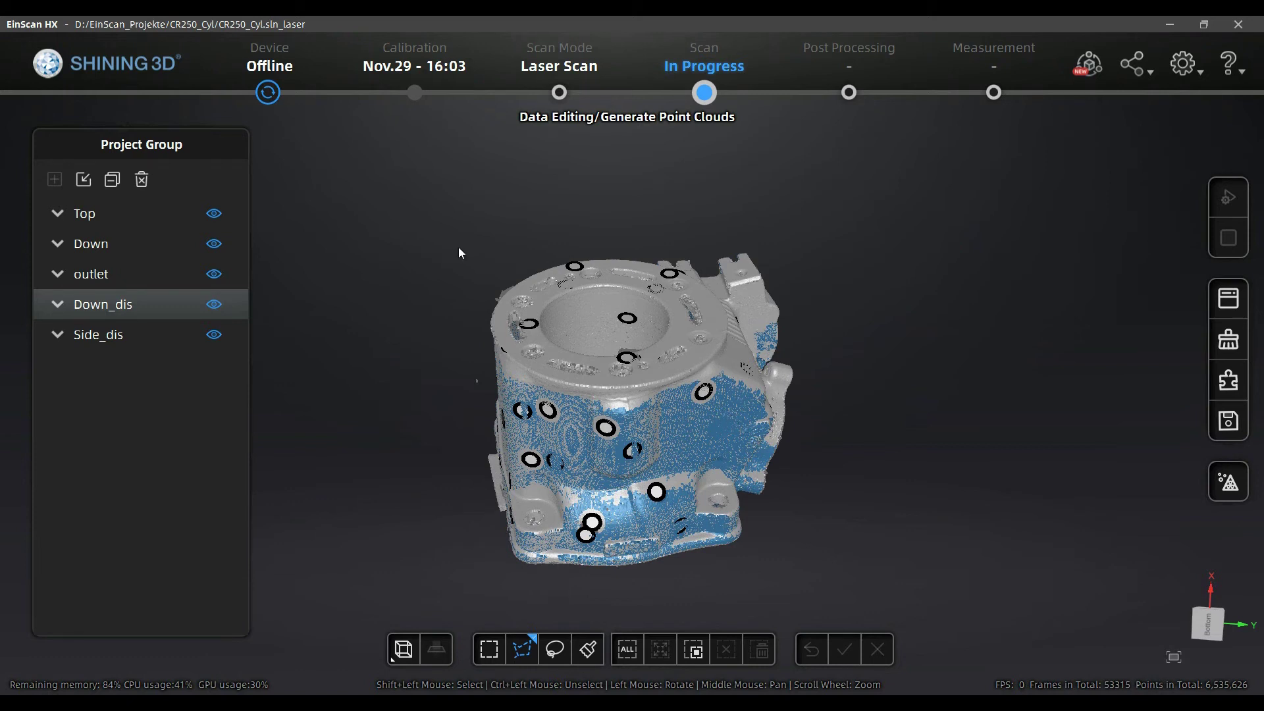
{"action": "left_click", "coordinate": [1228, 481]}
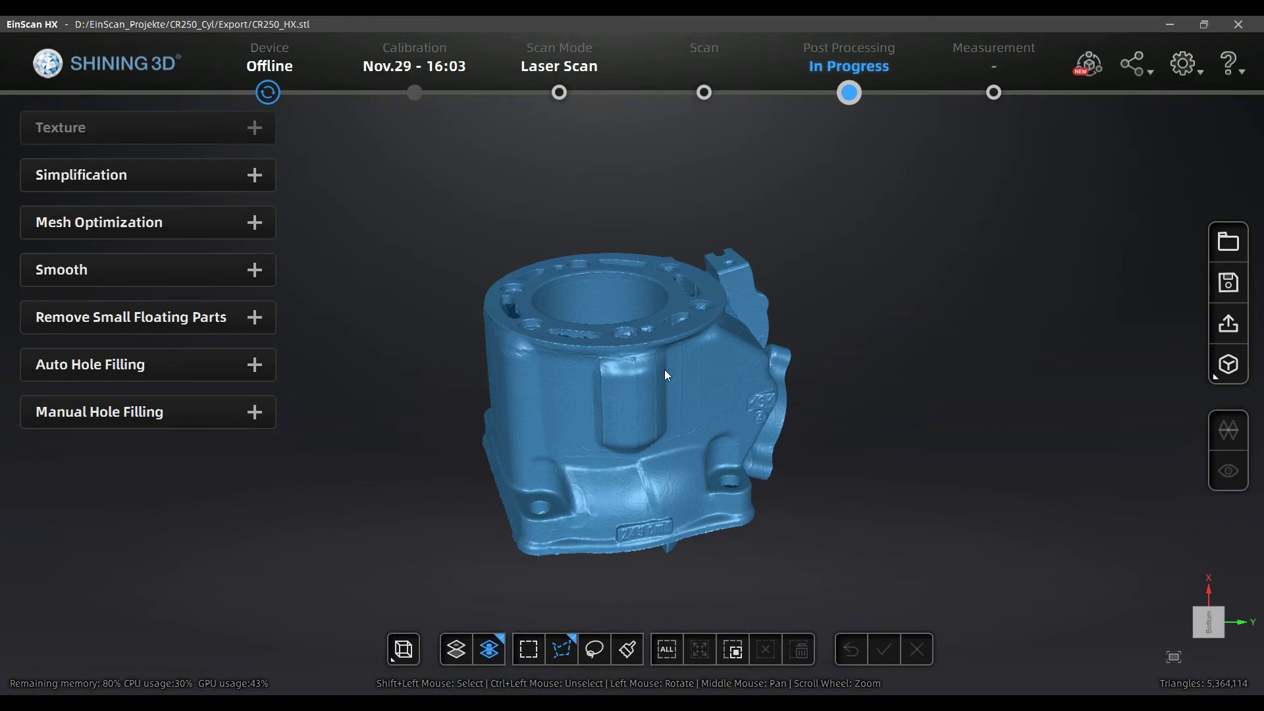
- Examine the complete cylinder mesh for gaps around the top flange's slots and bolt holes and inside the bore
{"action": "left_click_drag", "start_coordinate": [699, 370], "coordinate": [664, 433]}
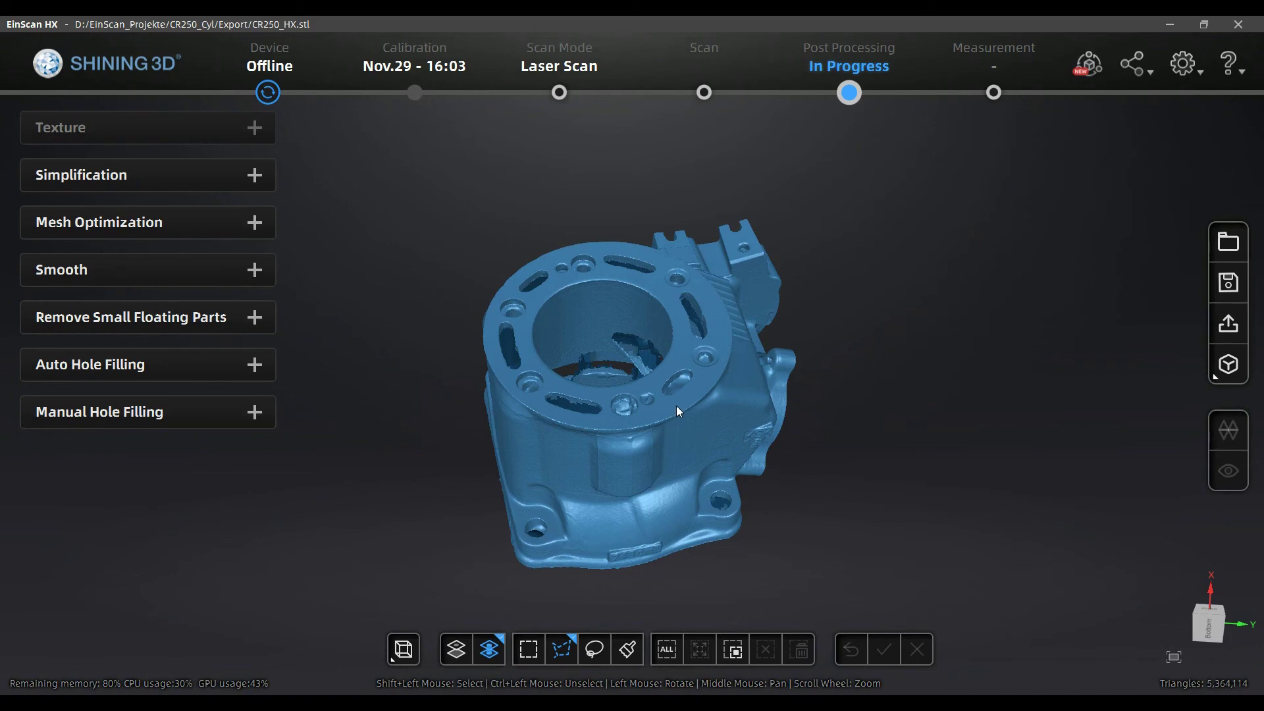
{"action": "left_click_drag", "start_coordinate": [715, 415], "coordinate": [655, 436]}
{"action": "scroll", "coordinate": [709, 459], "scroll_direction": "up", "scroll_amount": 3}
{"action": "left_click_drag", "start_coordinate": [684, 376], "coordinate": [759, 277]}
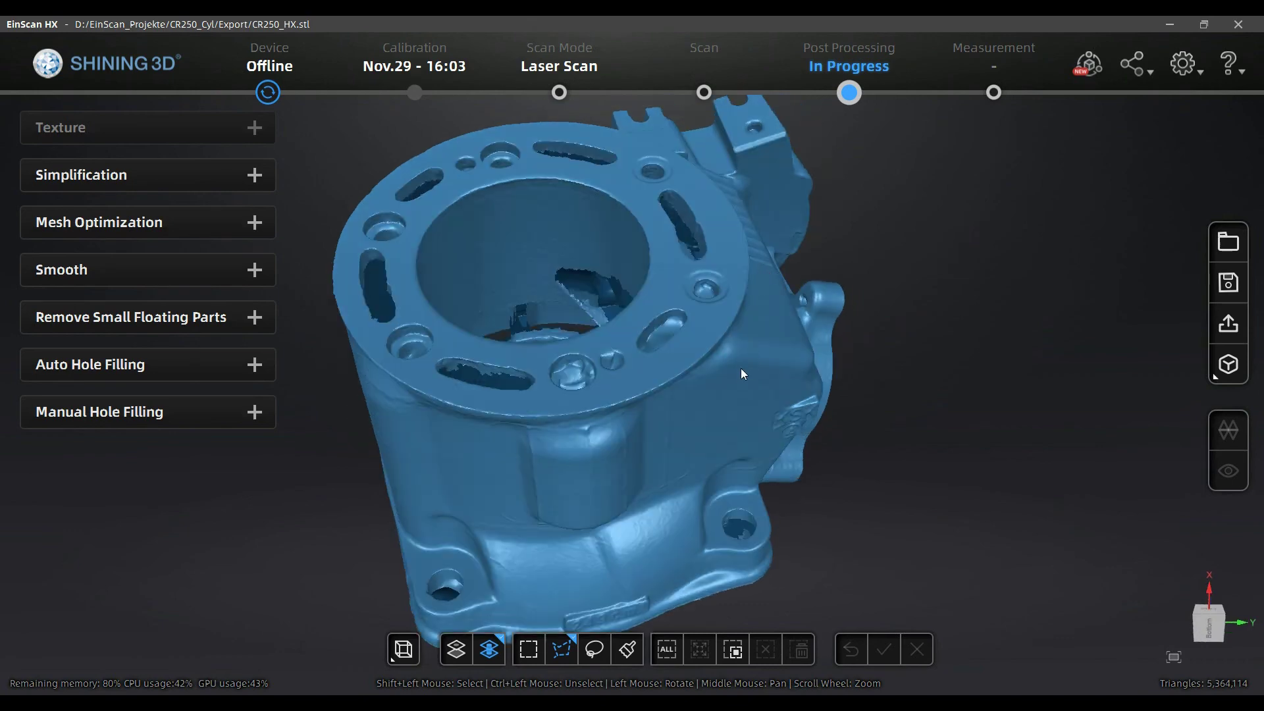
{"action": "left_click_drag", "start_coordinate": [742, 373], "coordinate": [745, 323]}
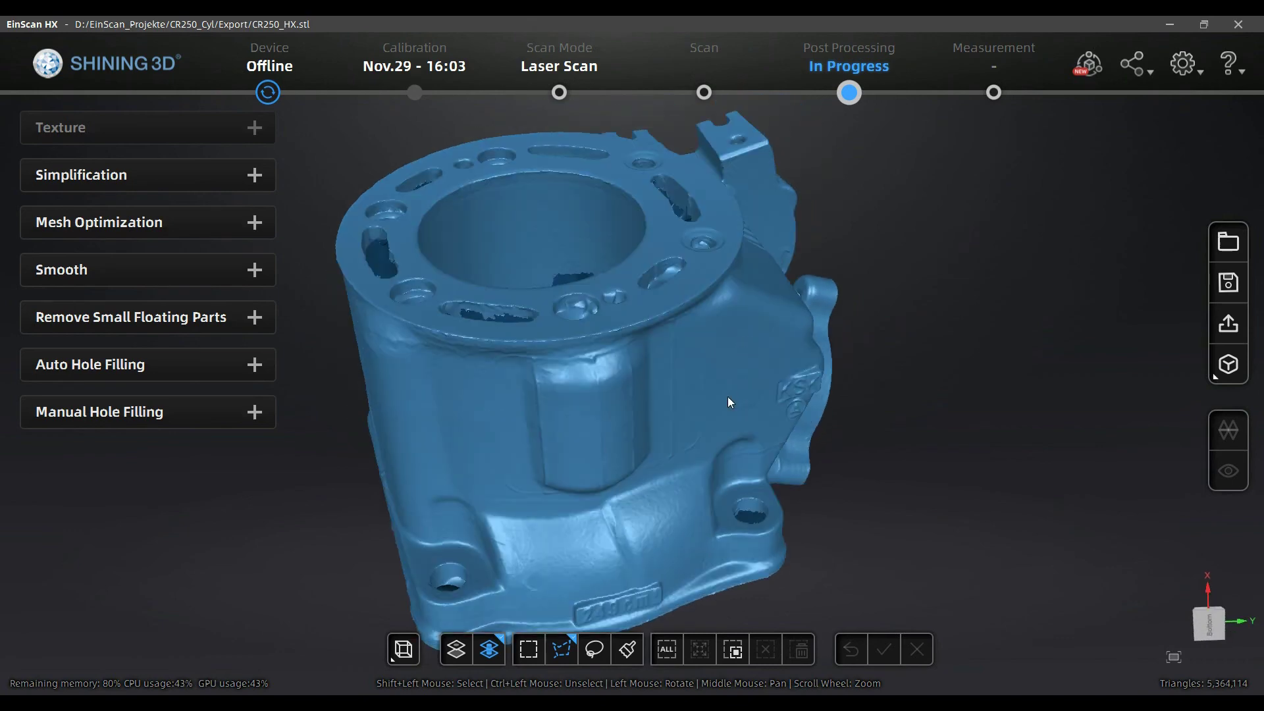
{"action": "mouse_move", "coordinate": [728, 402]}
{"action": "left_mouse_down"}
{"action": "mouse_move", "coordinate": [698, 379]}
{"action": "mouse_move", "coordinate": [728, 418]}
{"action": "left_mouse_up"}
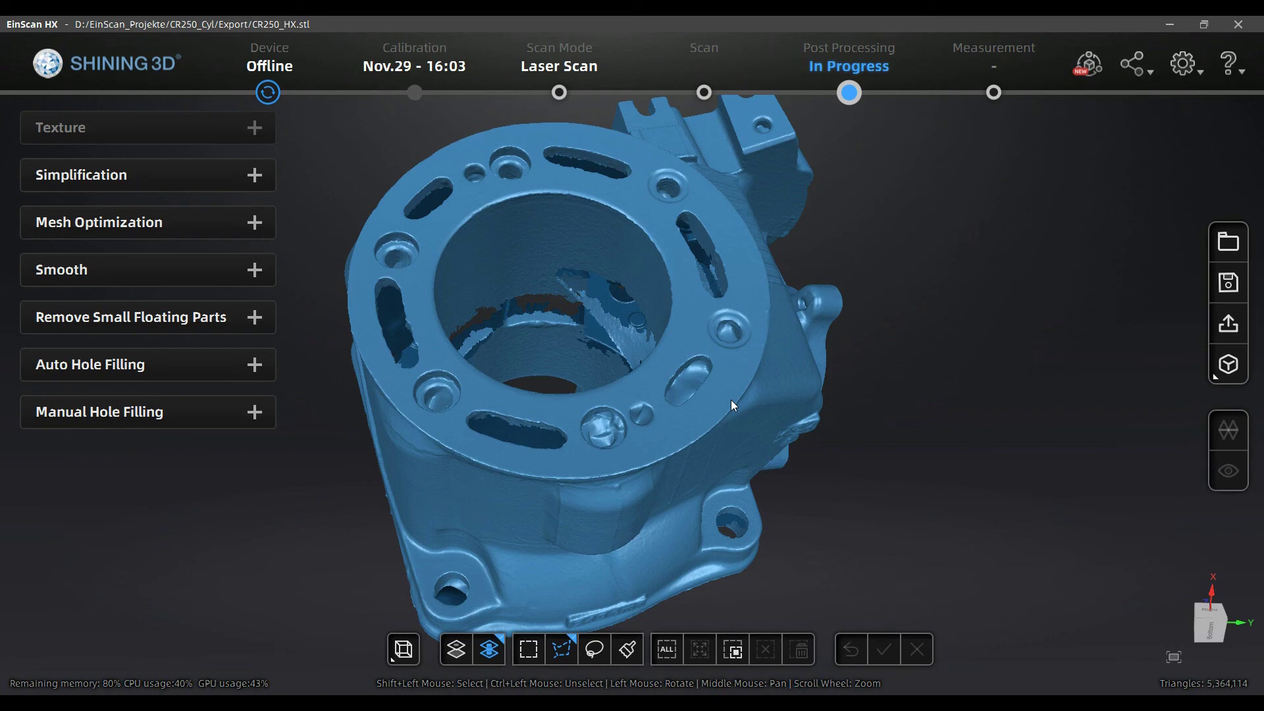
{"action": "left_click_drag", "start_coordinate": [692, 436], "coordinate": [751, 446]}
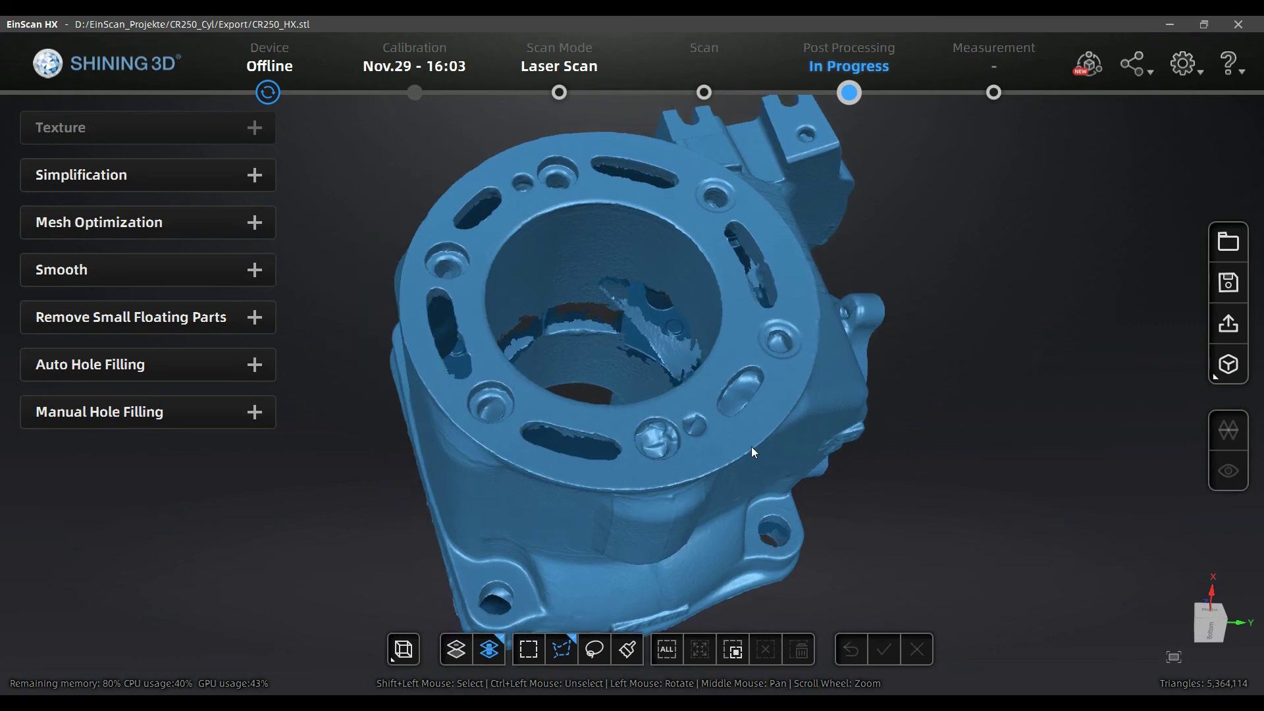
{"action": "left_click_drag", "start_coordinate": [550, 443], "coordinate": [586, 349]}
{"action": "scroll", "coordinate": [524, 504], "scroll_direction": "up", "scroll_amount": 1}
{"action": "left_click_drag", "start_coordinate": [700, 484], "coordinate": [621, 430]}
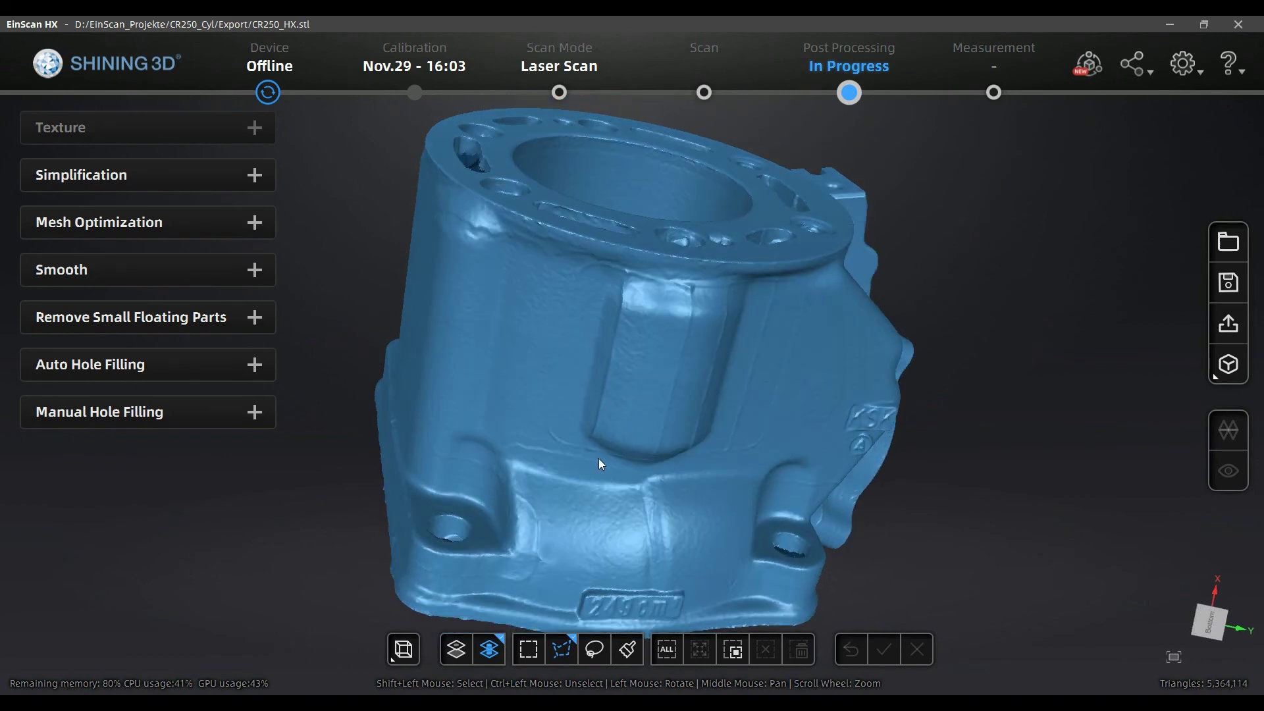
- Compare the surface quality of the flange face, bore interior, front outer wall and base bolt holes on the complete mesh
{"action": "left_click_drag", "start_coordinate": [610, 384], "coordinate": [822, 346]}
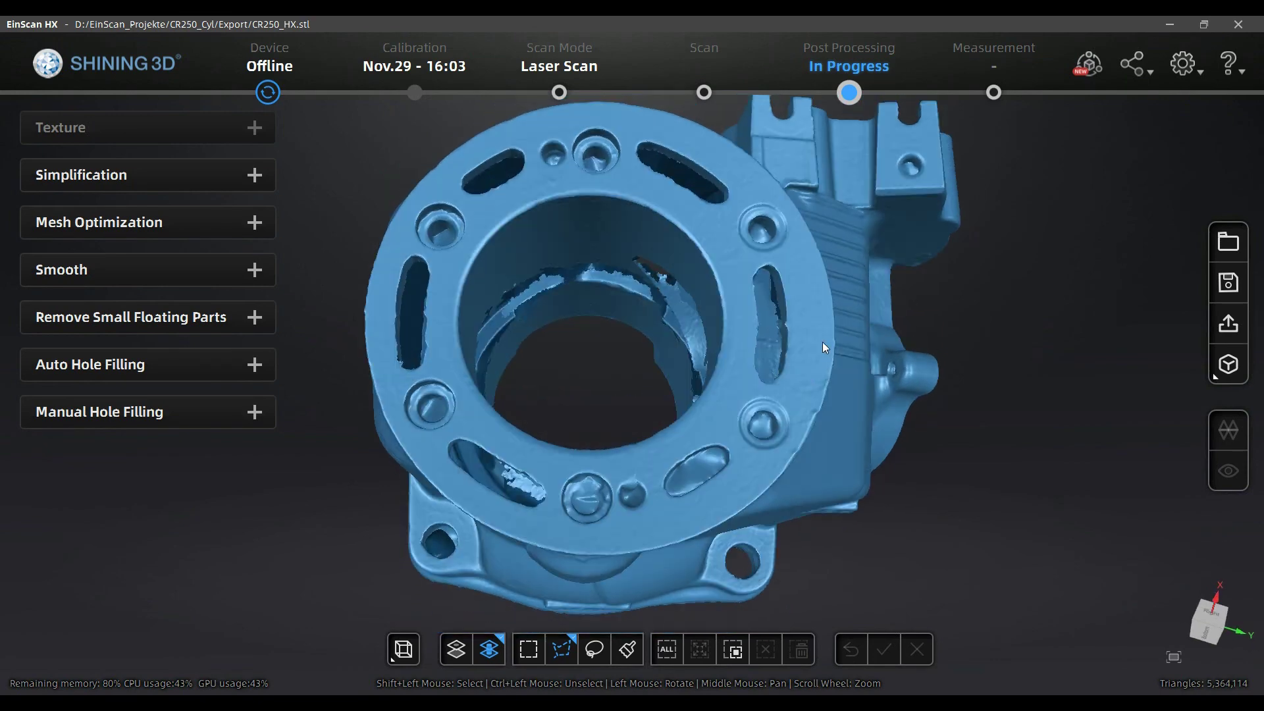
{"action": "left_click_drag", "start_coordinate": [818, 383], "coordinate": [821, 330]}
{"action": "left_click_drag", "start_coordinate": [807, 375], "coordinate": [809, 328]}
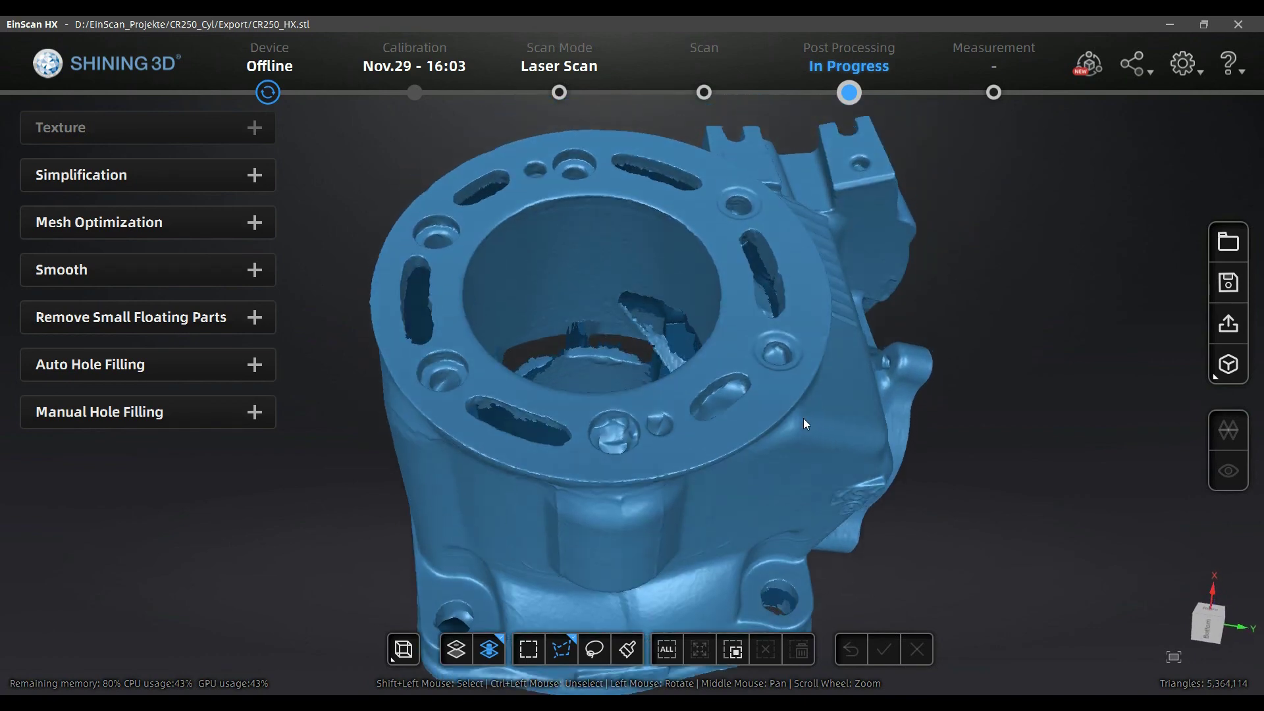
{"action": "left_click_drag", "start_coordinate": [803, 417], "coordinate": [853, 300]}
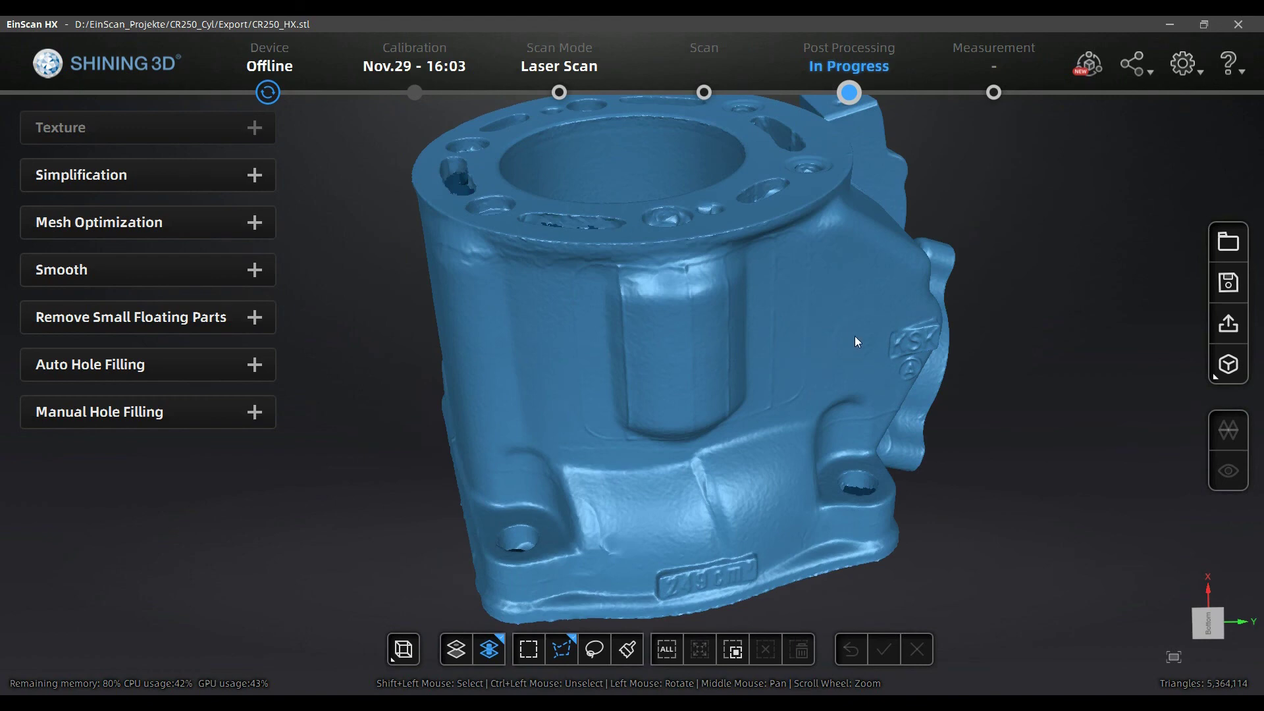
{"action": "left_click_drag", "start_coordinate": [795, 361], "coordinate": [751, 390]}
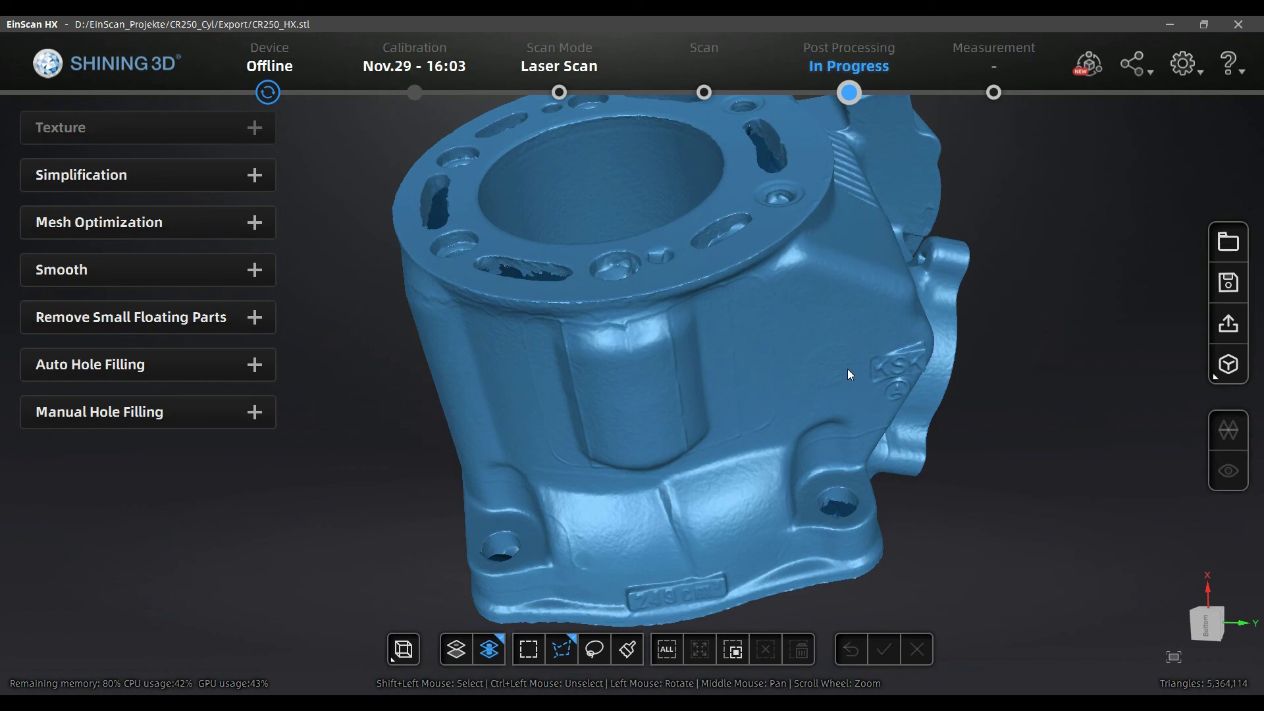
{"action": "left_click_drag", "start_coordinate": [827, 374], "coordinate": [831, 389]}
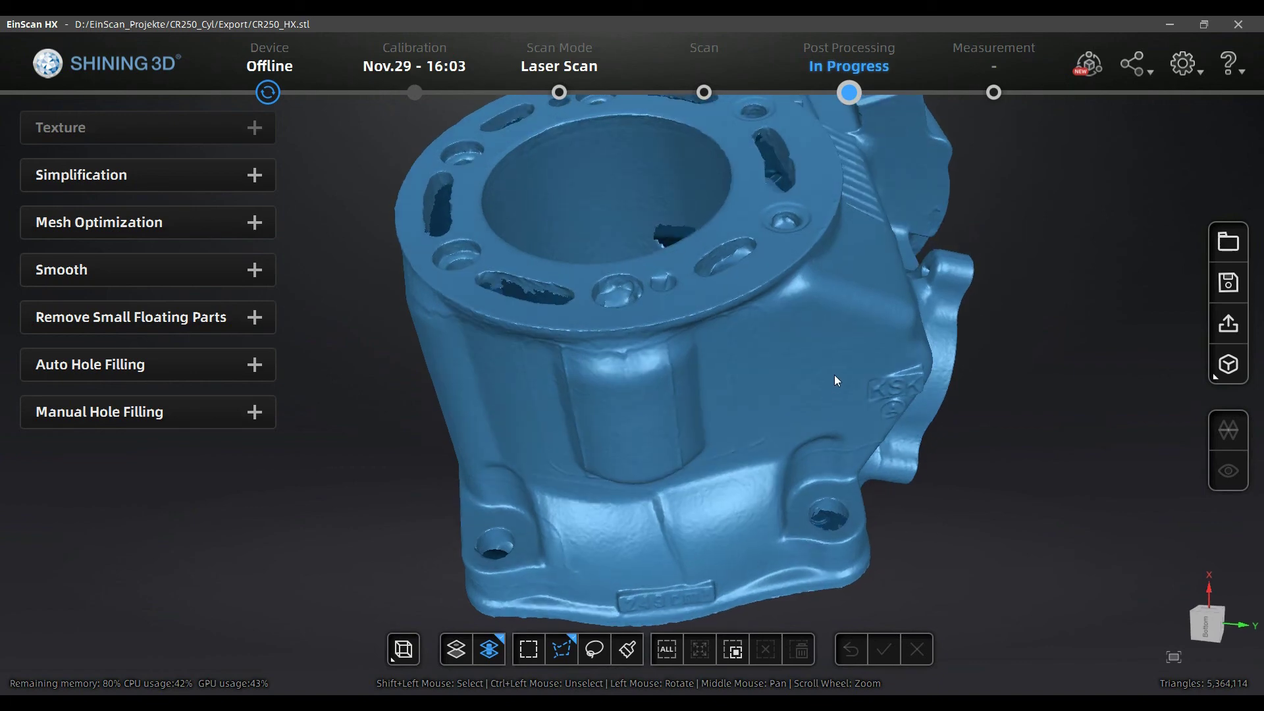
{"action": "left_click_drag", "start_coordinate": [582, 423], "coordinate": [612, 349]}
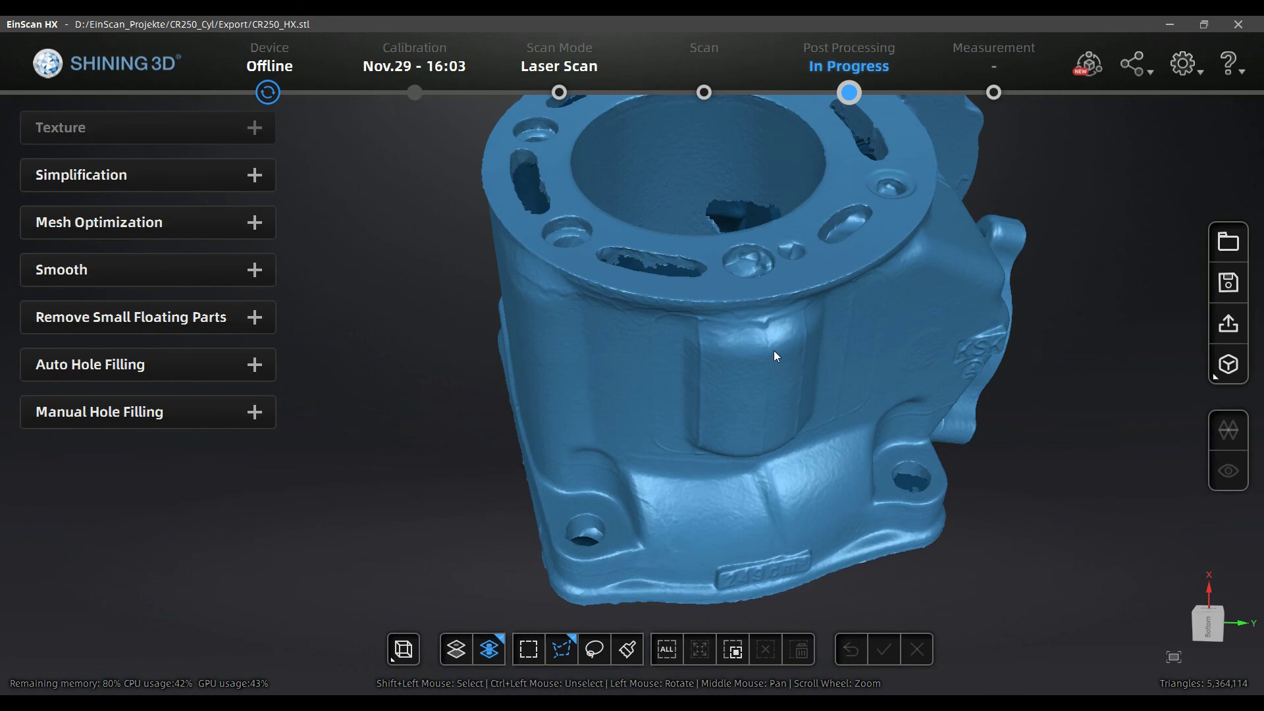
{"action": "left_click_drag", "start_coordinate": [863, 350], "coordinate": [882, 312]}
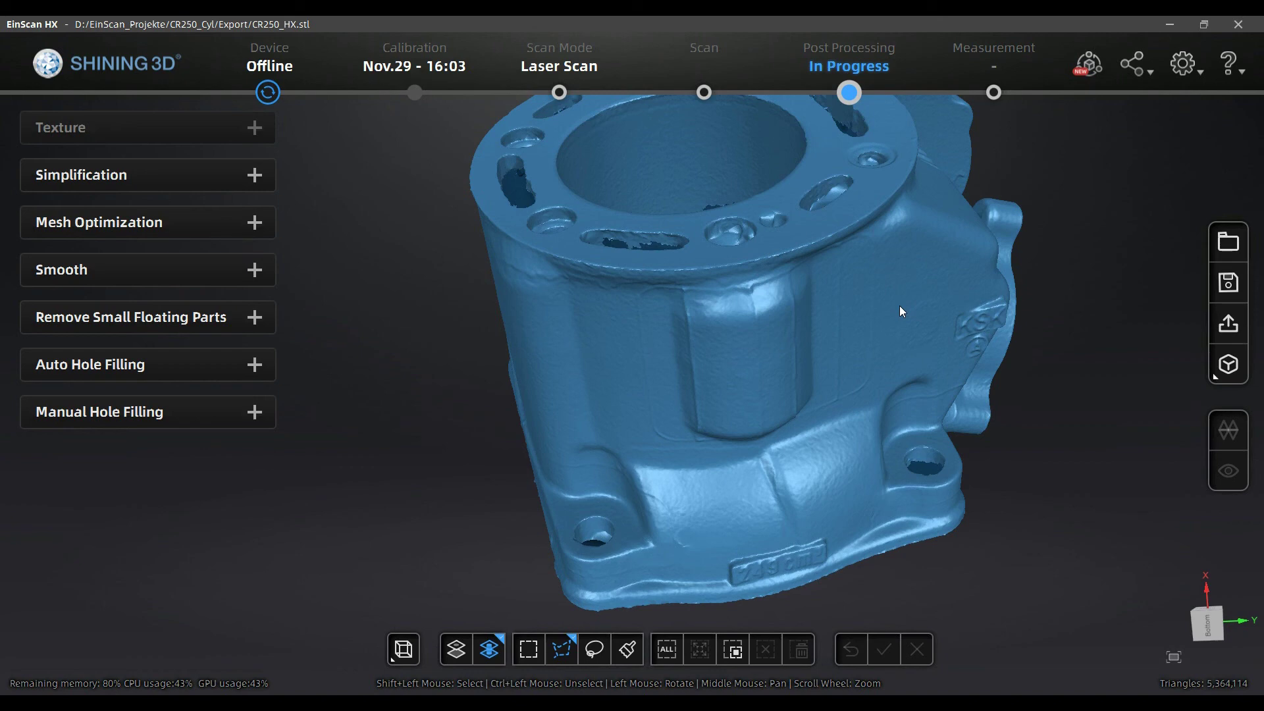
{"action": "scroll", "coordinate": [898, 314], "scroll_direction": "down", "scroll_amount": 3}
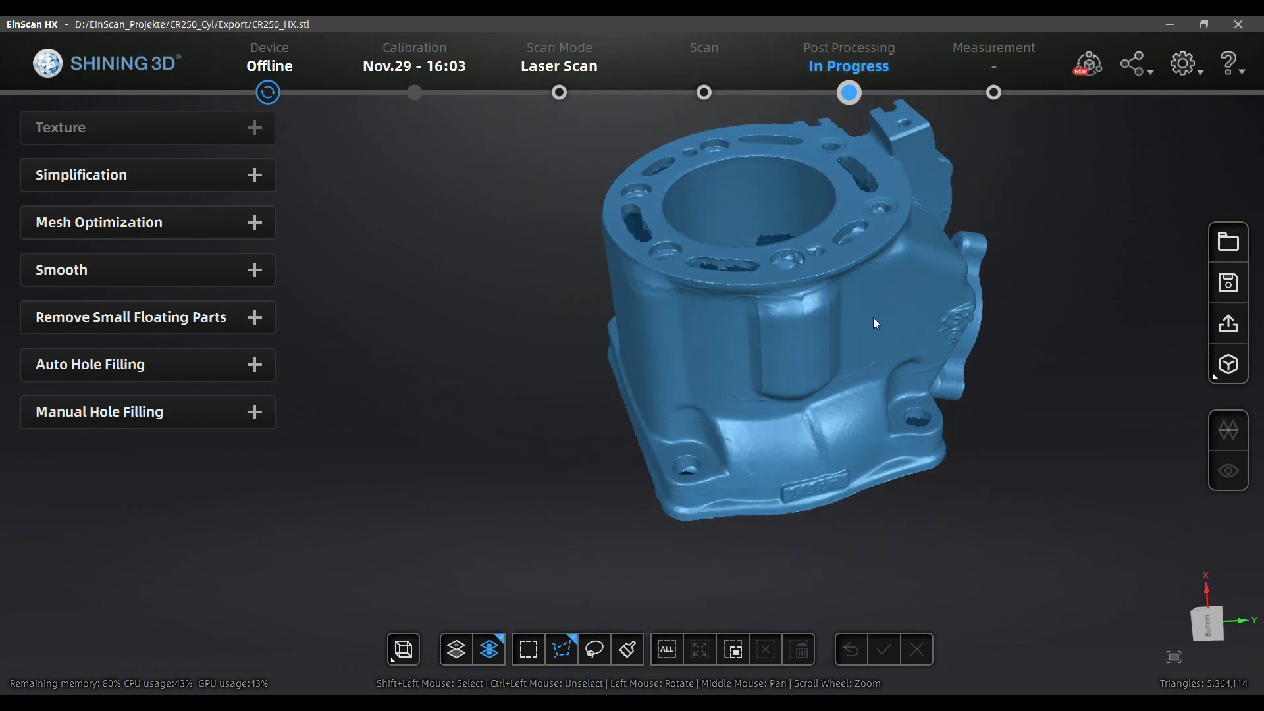
- Inspect the mesh's ribbed side, port flange, lower base edge and the raised KSK and 249 cm³ lettering
{"action": "left_click_drag", "start_coordinate": [873, 318], "coordinate": [814, 404]}
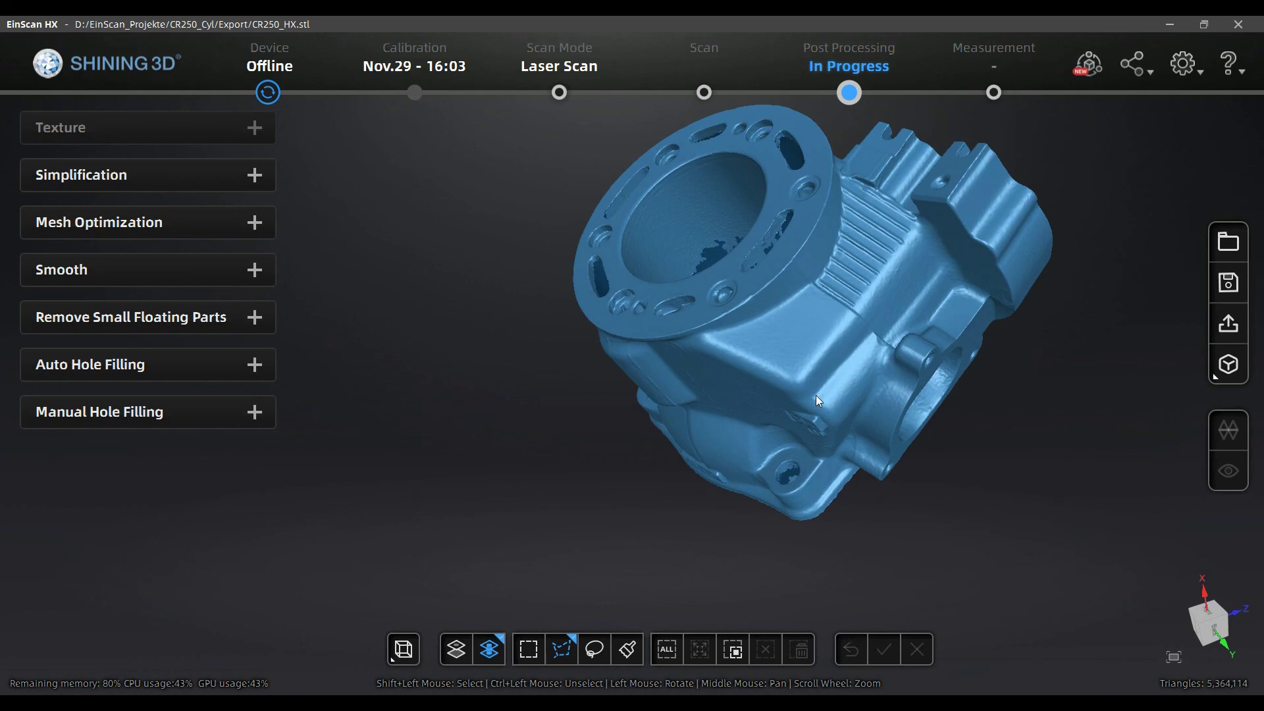
{"action": "left_click_drag", "start_coordinate": [838, 359], "coordinate": [828, 397]}
{"action": "left_click_drag", "start_coordinate": [757, 374], "coordinate": [802, 362]}
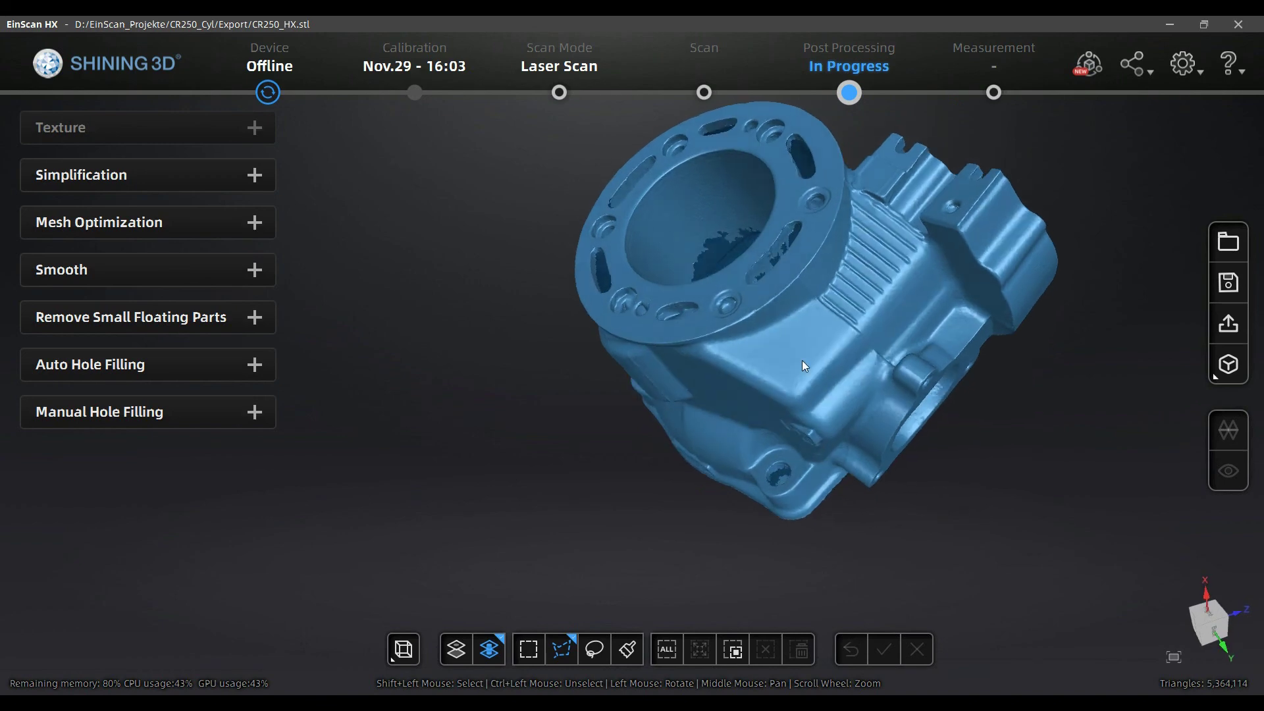
{"action": "scroll", "coordinate": [830, 366], "scroll_direction": "up", "scroll_amount": 2}
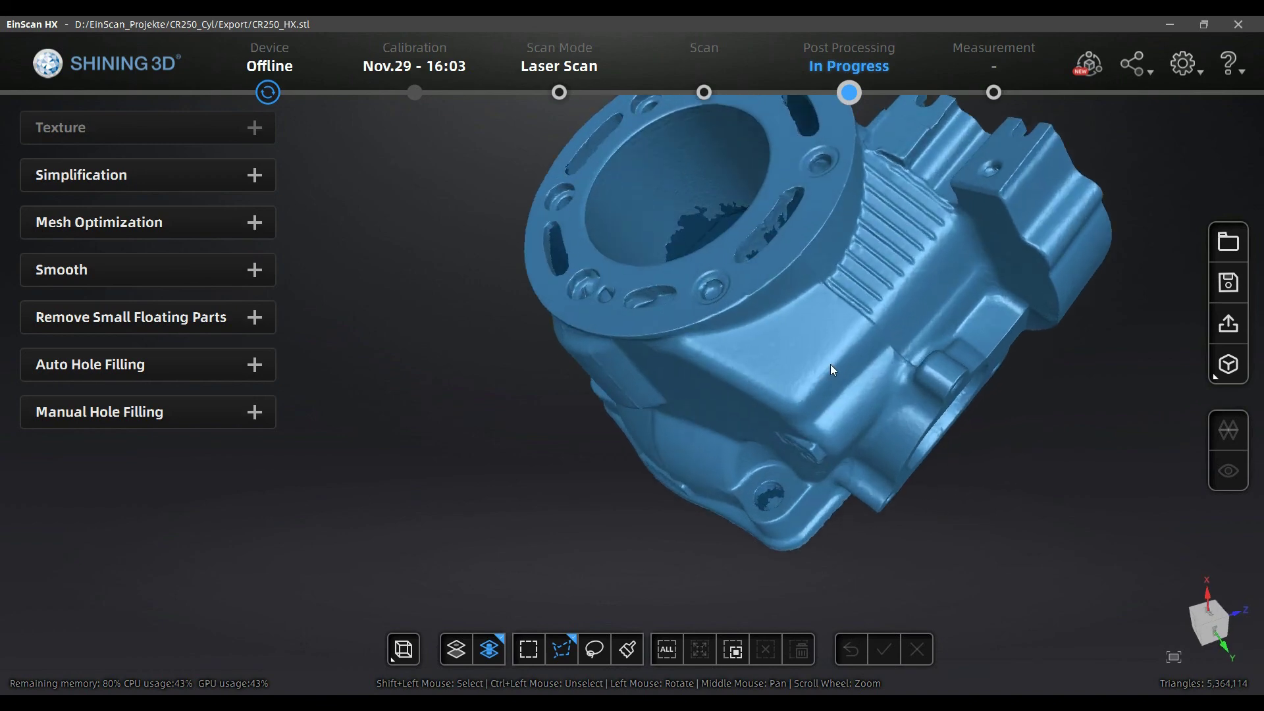
{"action": "left_click_drag", "start_coordinate": [850, 329], "coordinate": [882, 298]}
{"action": "left_click_drag", "start_coordinate": [780, 353], "coordinate": [864, 312]}
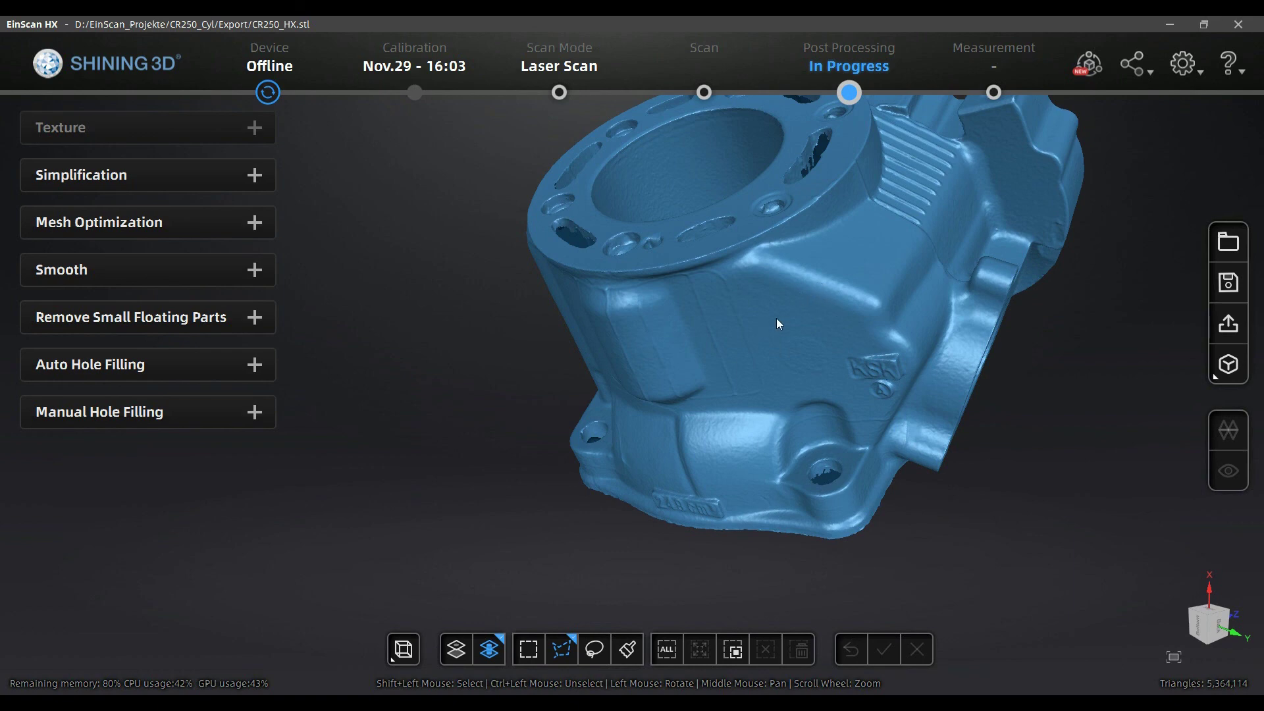
{"action": "left_click_drag", "start_coordinate": [778, 319], "coordinate": [876, 352]}
{"action": "scroll", "coordinate": [836, 381], "scroll_direction": "up", "scroll_amount": 3}
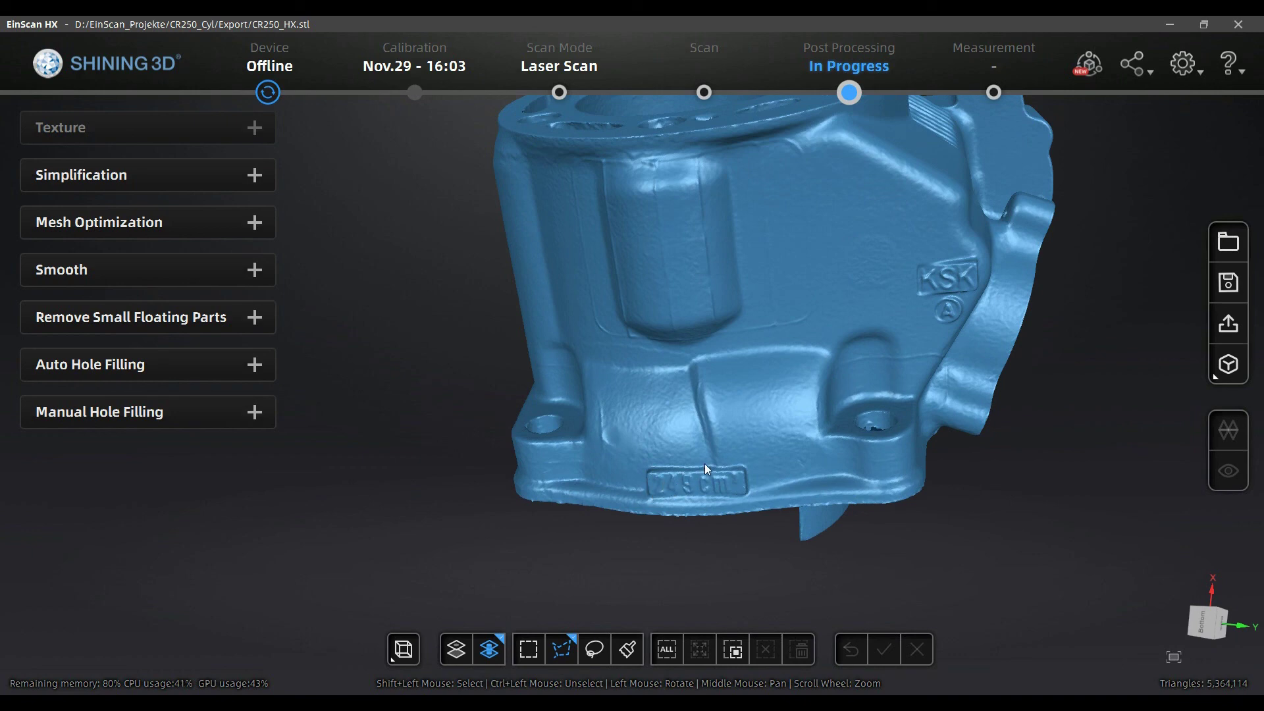
{"action": "mouse_move", "coordinate": [878, 271]}
{"action": "left_mouse_down"}
{"action": "mouse_move", "coordinate": [871, 293]}
{"action": "mouse_move", "coordinate": [883, 287]}
{"action": "left_mouse_up"}
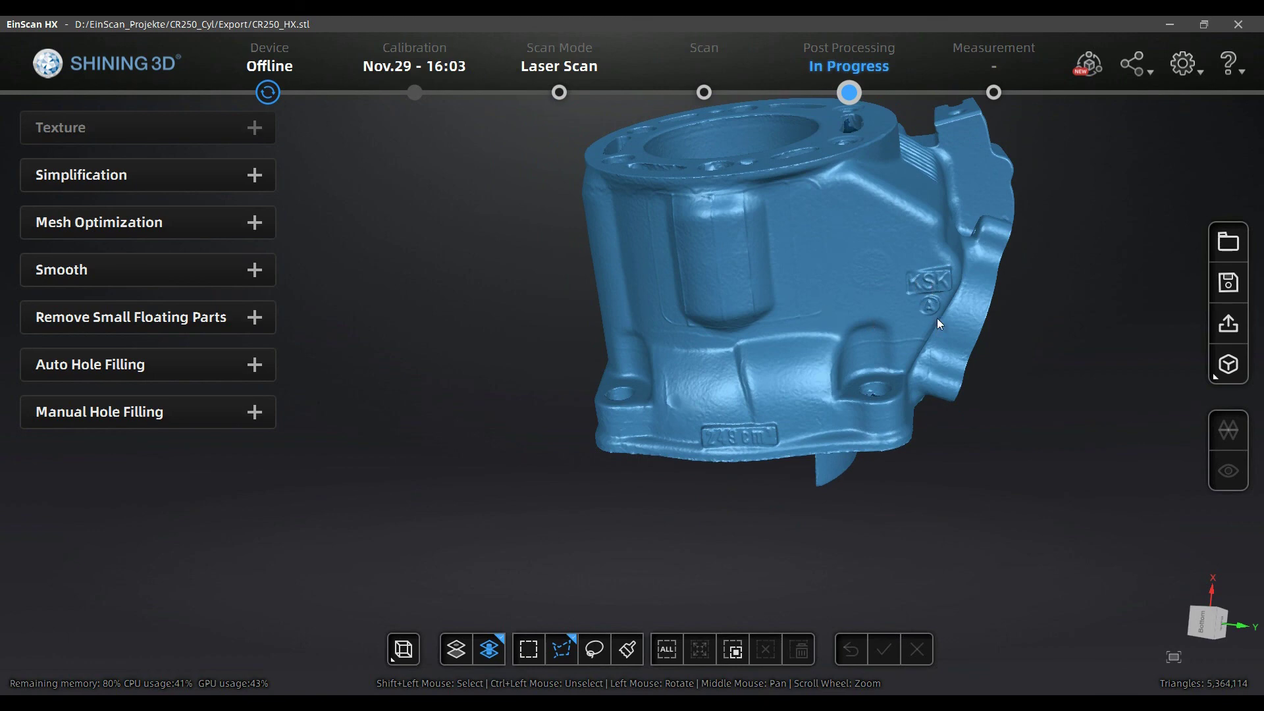
{"action": "left_click_drag", "start_coordinate": [901, 297], "coordinate": [1030, 371]}
{"action": "left_click_drag", "start_coordinate": [833, 358], "coordinate": [856, 327]}
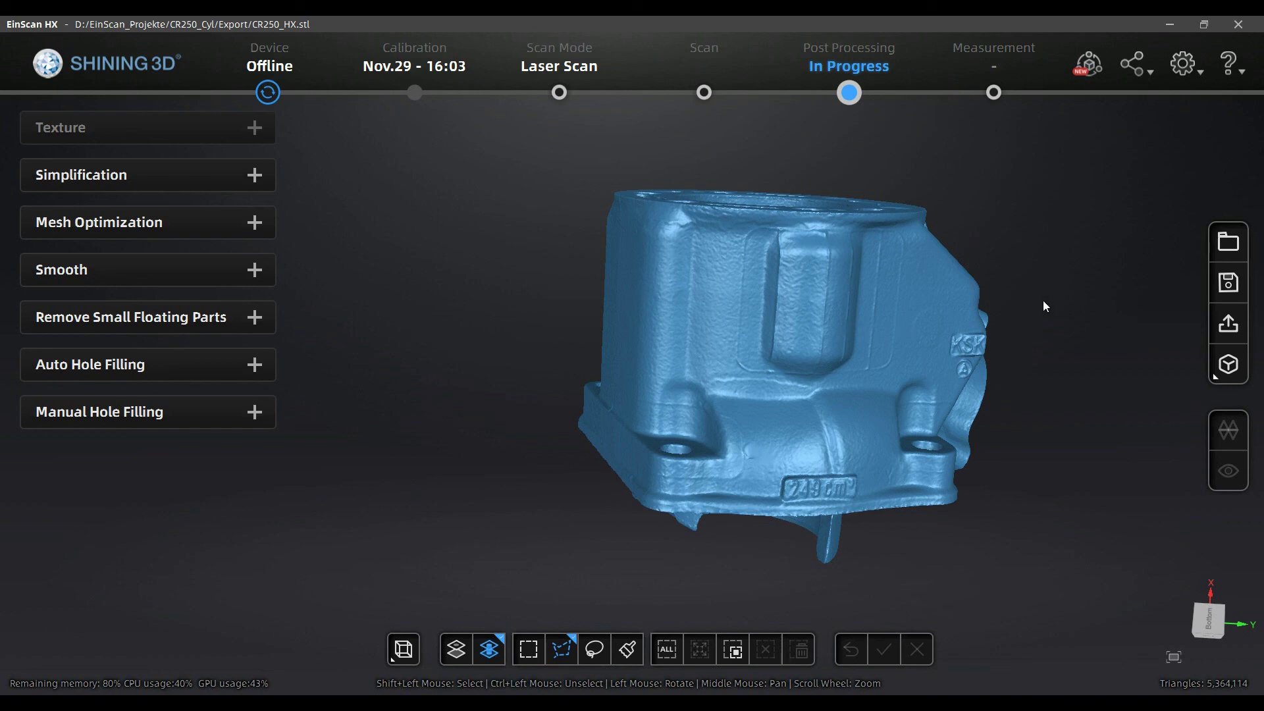
{"action": "left_click_drag", "start_coordinate": [1100, 311], "coordinate": [870, 366]}
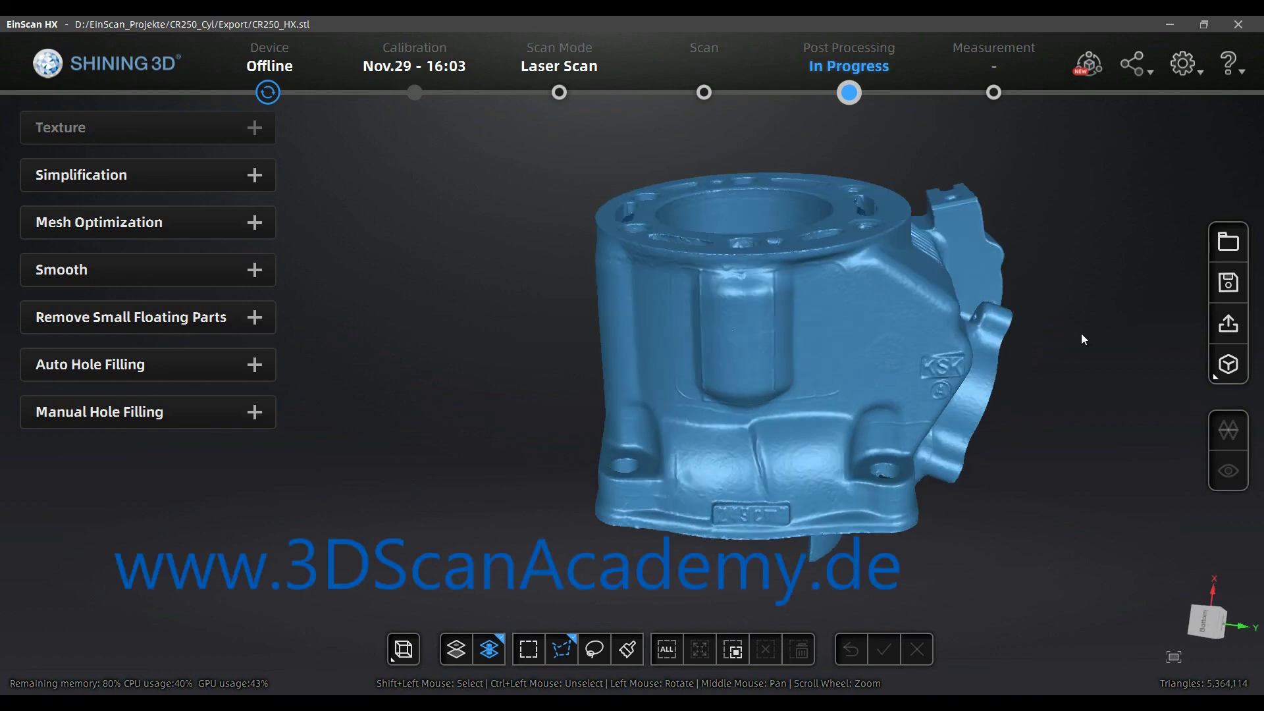